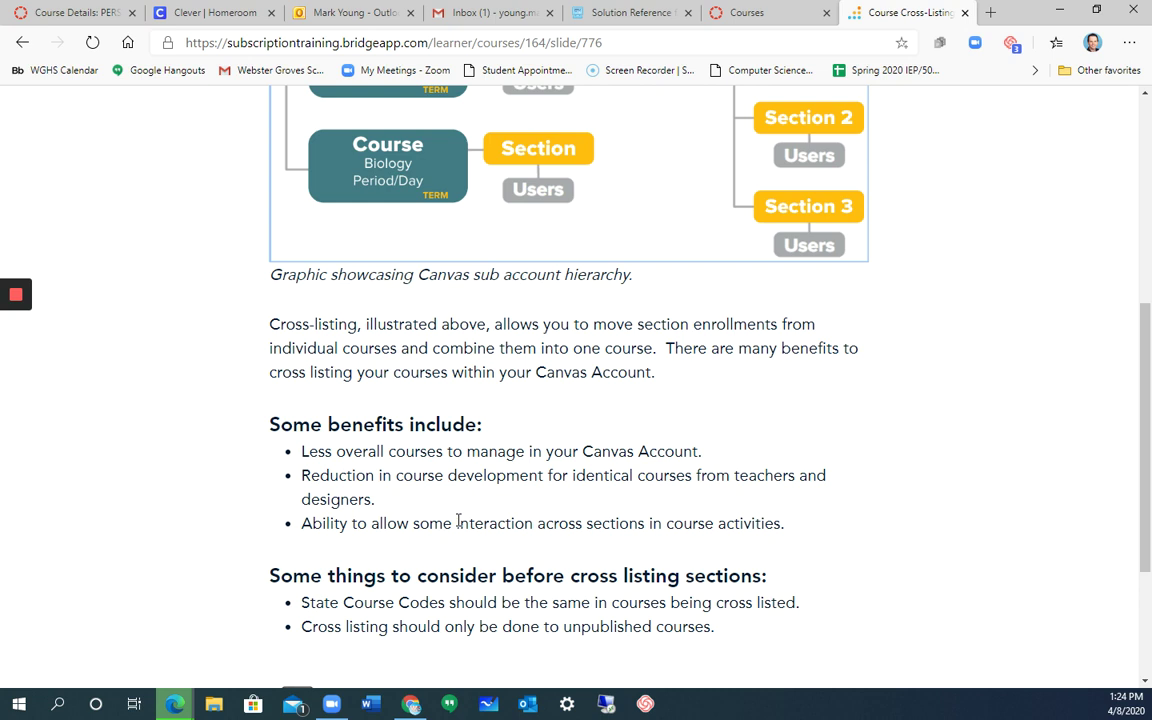
Step: Switch from the cross-listing guide to the Canvas course list and open the Sections settings of the "*Personal Finance 1 for Testing" course
{"action": "scroll", "coordinate": [761, 442], "scroll_direction": "up", "scroll_amount": 2}
{"action": "scroll", "coordinate": [761, 444], "scroll_direction": "up", "scroll_amount": 2}
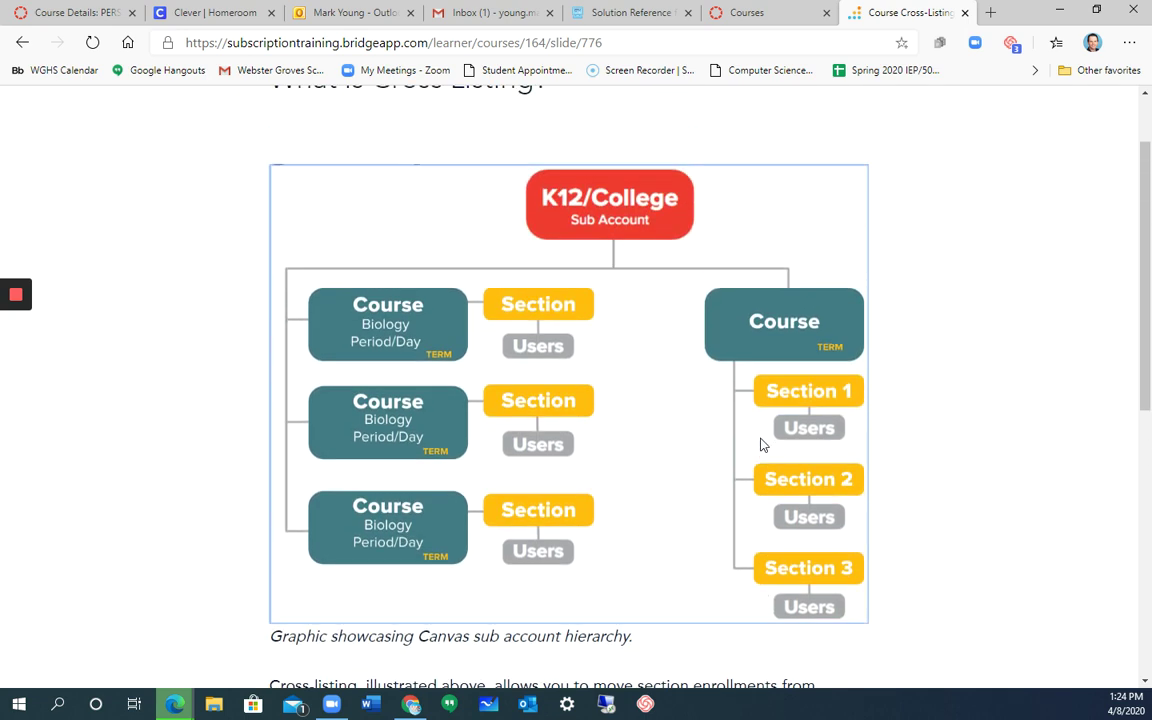
{"action": "left_click", "coordinate": [779, 15]}
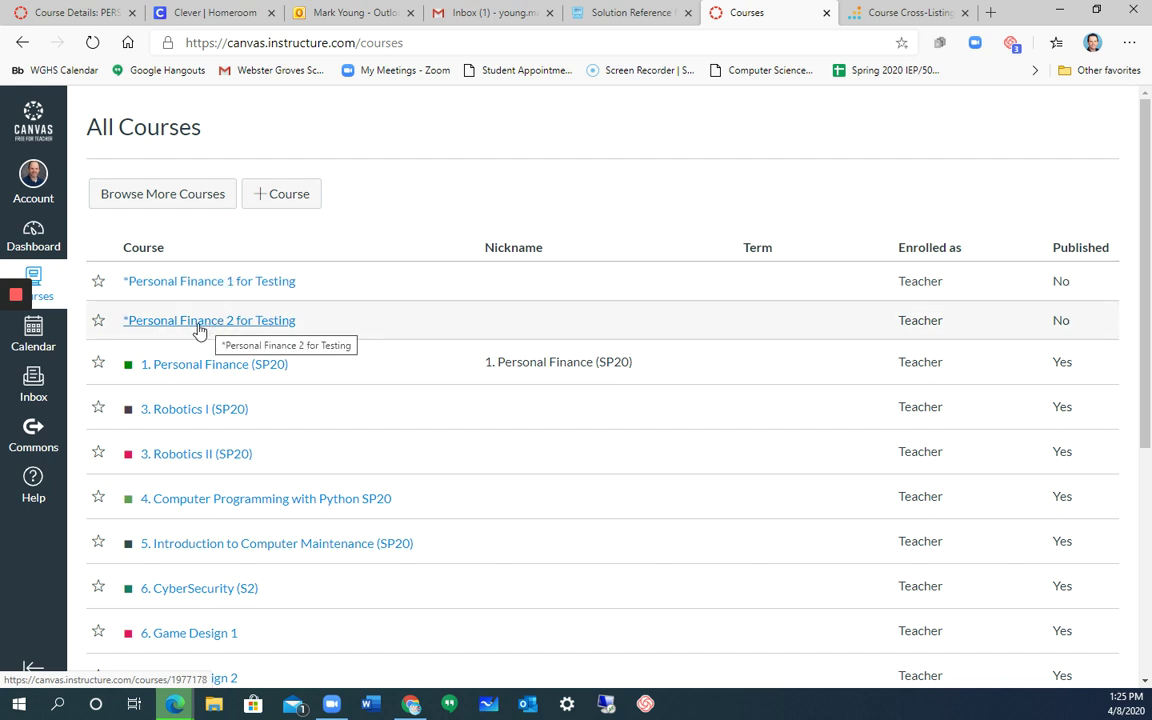
{"action": "left_click", "coordinate": [242, 288]}
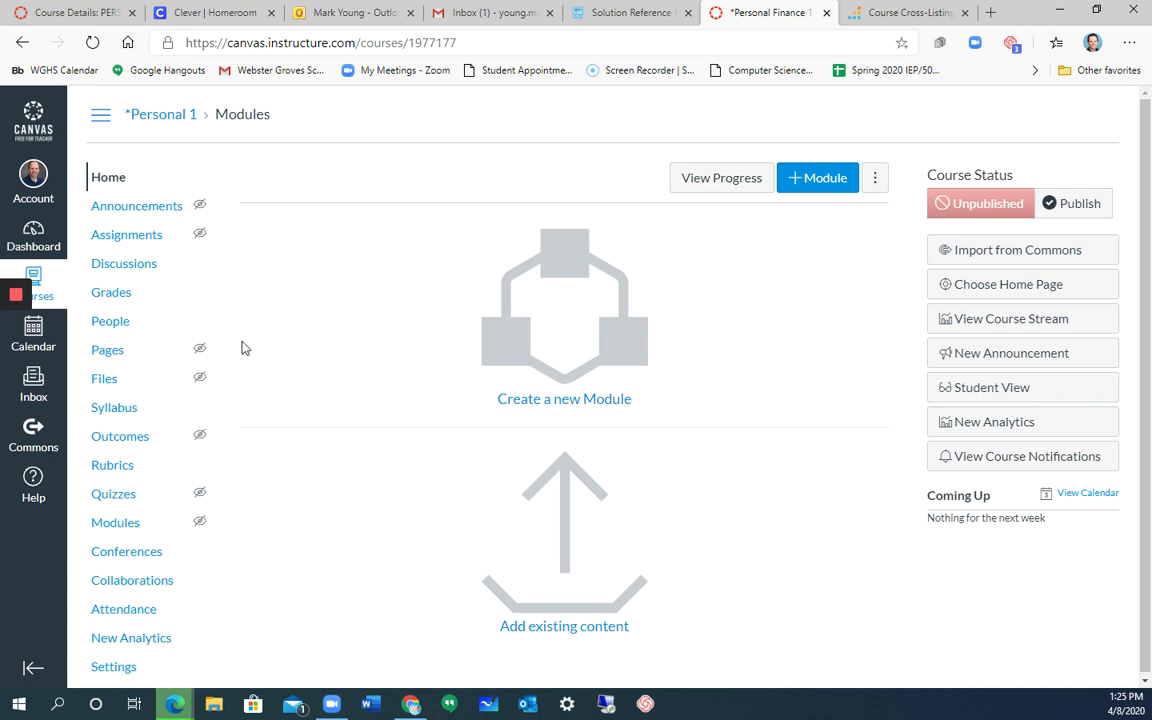
{"action": "scroll", "coordinate": [245, 340], "scroll_direction": "down", "scroll_amount": 1}
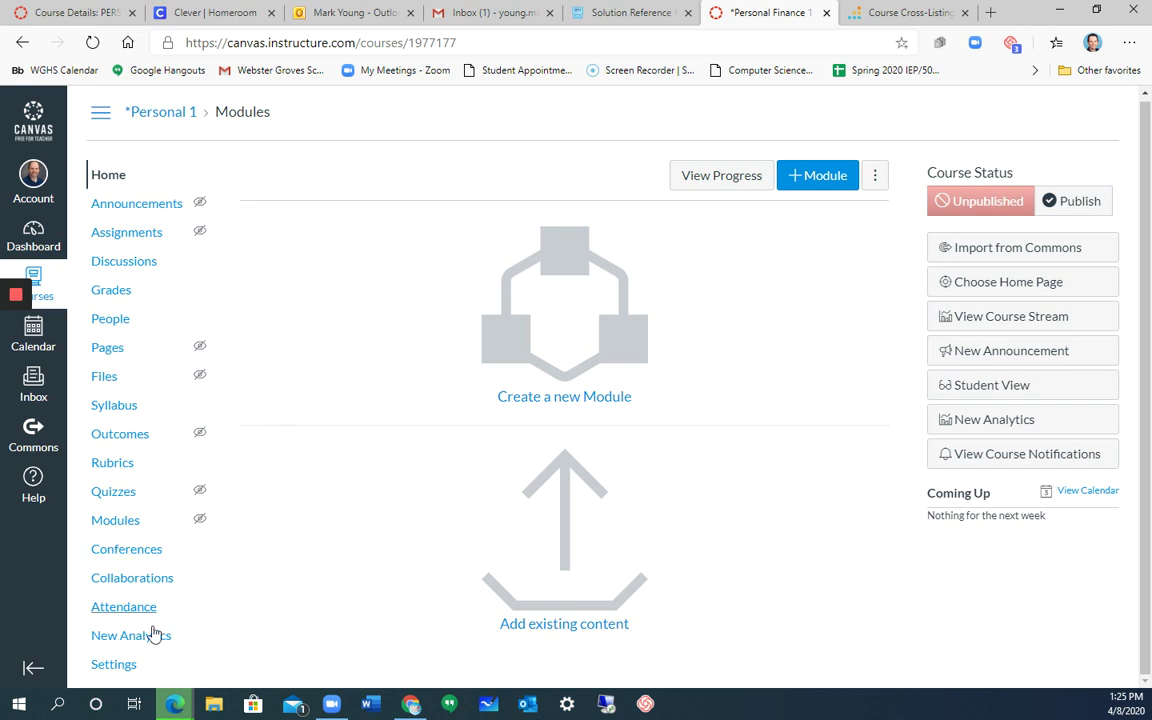
{"action": "left_click", "coordinate": [117, 668]}
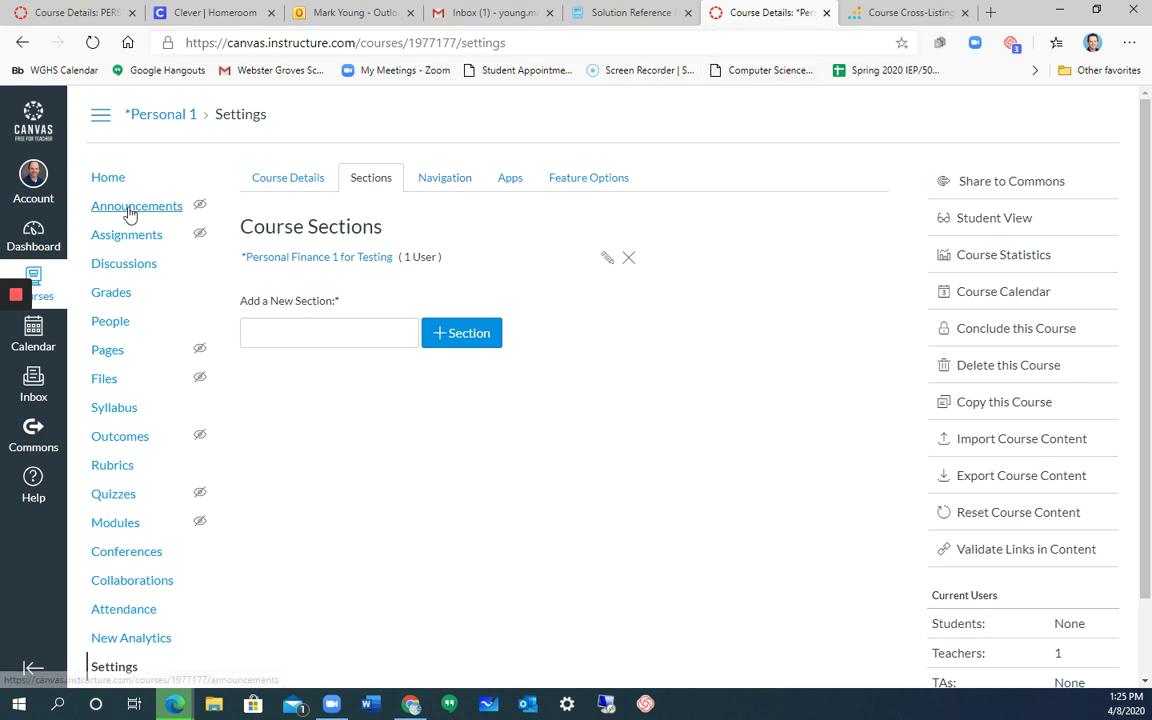
Step: Add a new section named "*Personal Finance 2 for Testing" to the course
{"action": "left_click", "coordinate": [330, 331]}
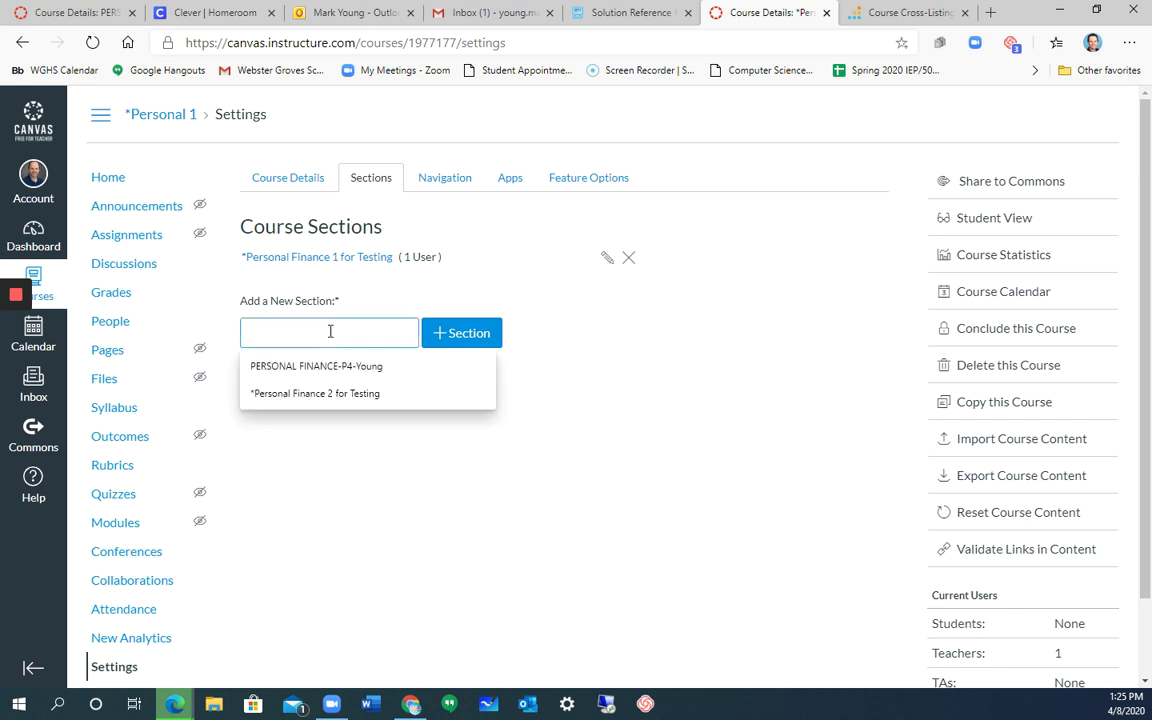
{"action": "left_click", "coordinate": [347, 392]}
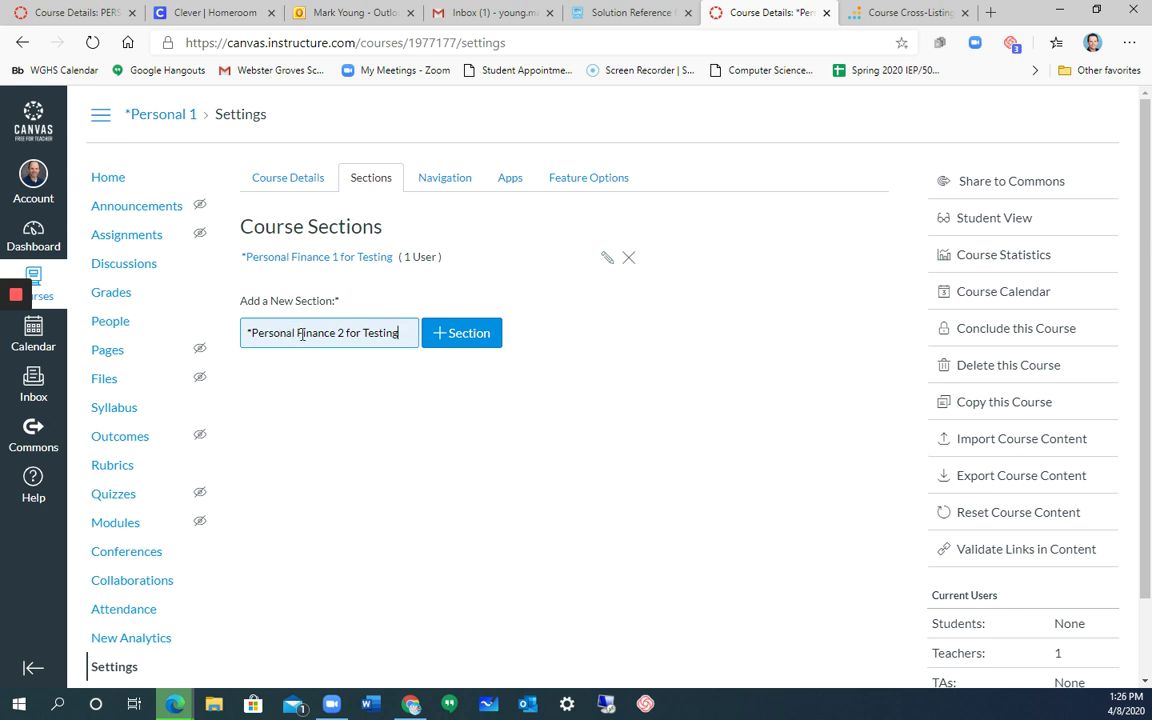
{"action": "left_click", "coordinate": [457, 337]}
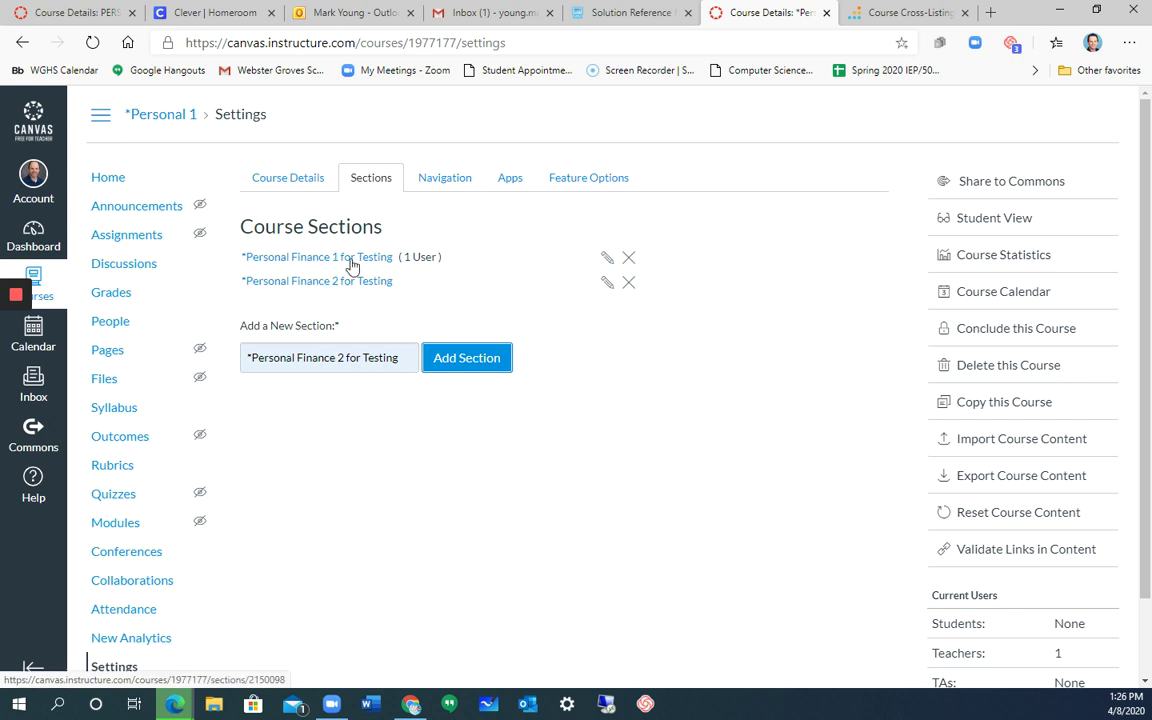
Step: Cross-list the "*Personal Finance 1 for Testing" section into the "*Personal Finance 2 for Testing" course, found by searching for "*"
{"action": "left_click", "coordinate": [292, 258]}
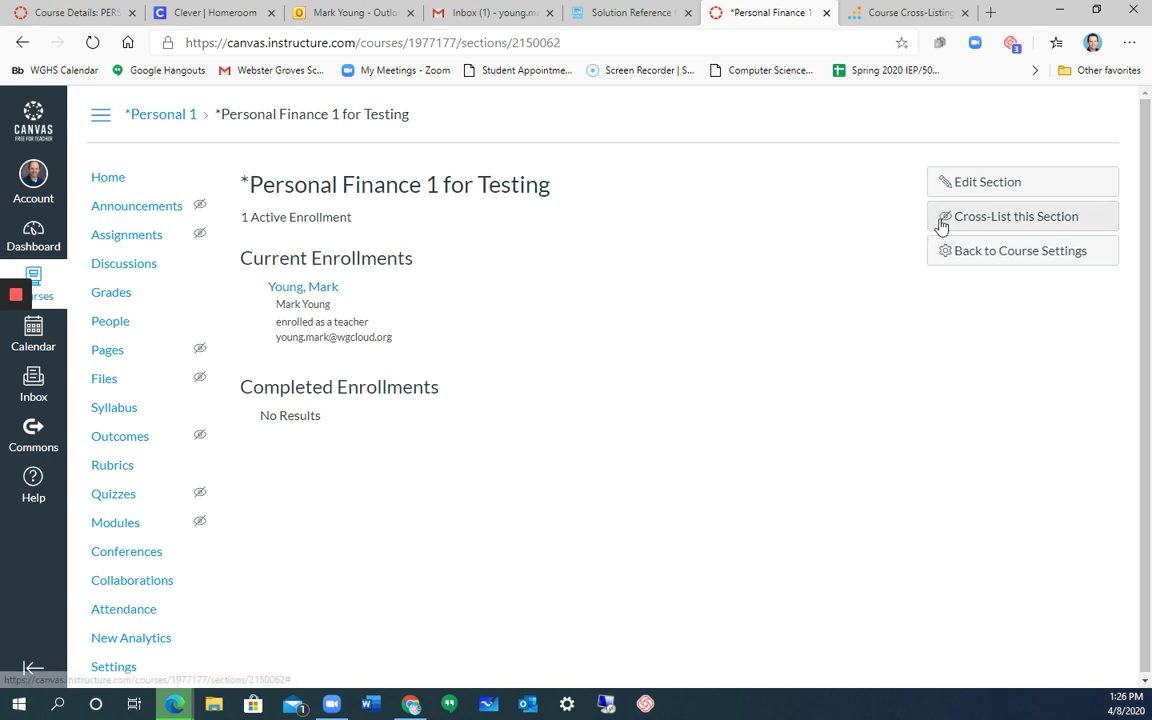
{"action": "left_click", "coordinate": [1033, 220]}
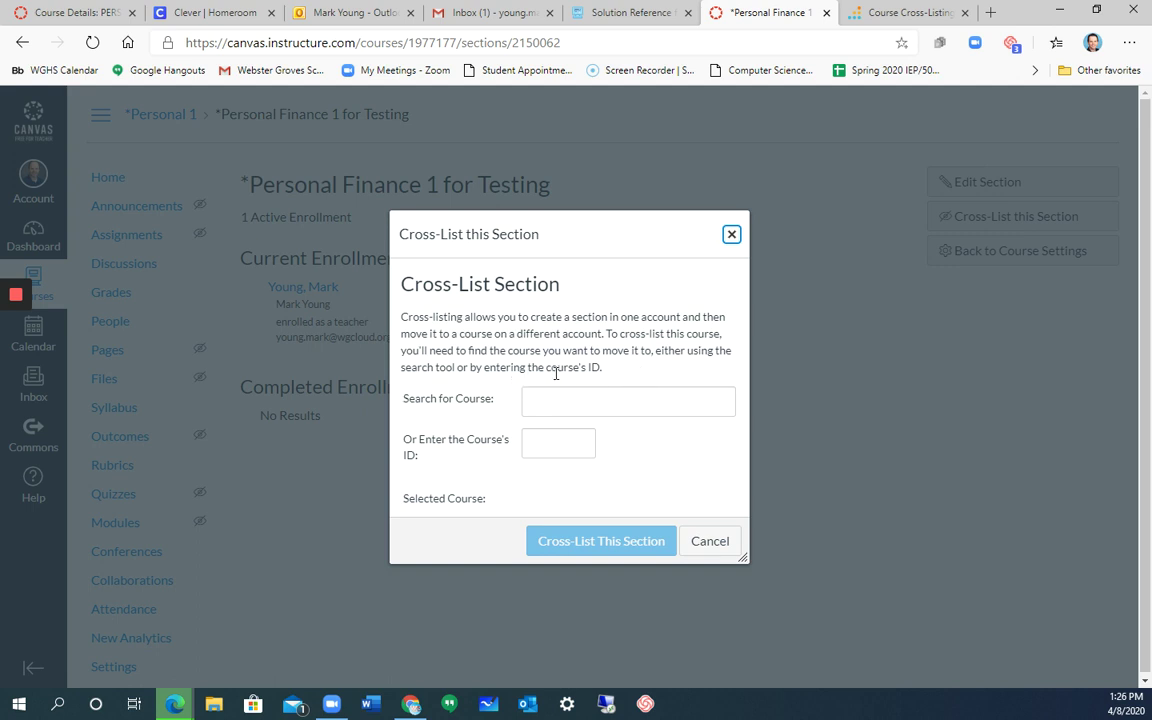
{"action": "left_click", "coordinate": [559, 400]}
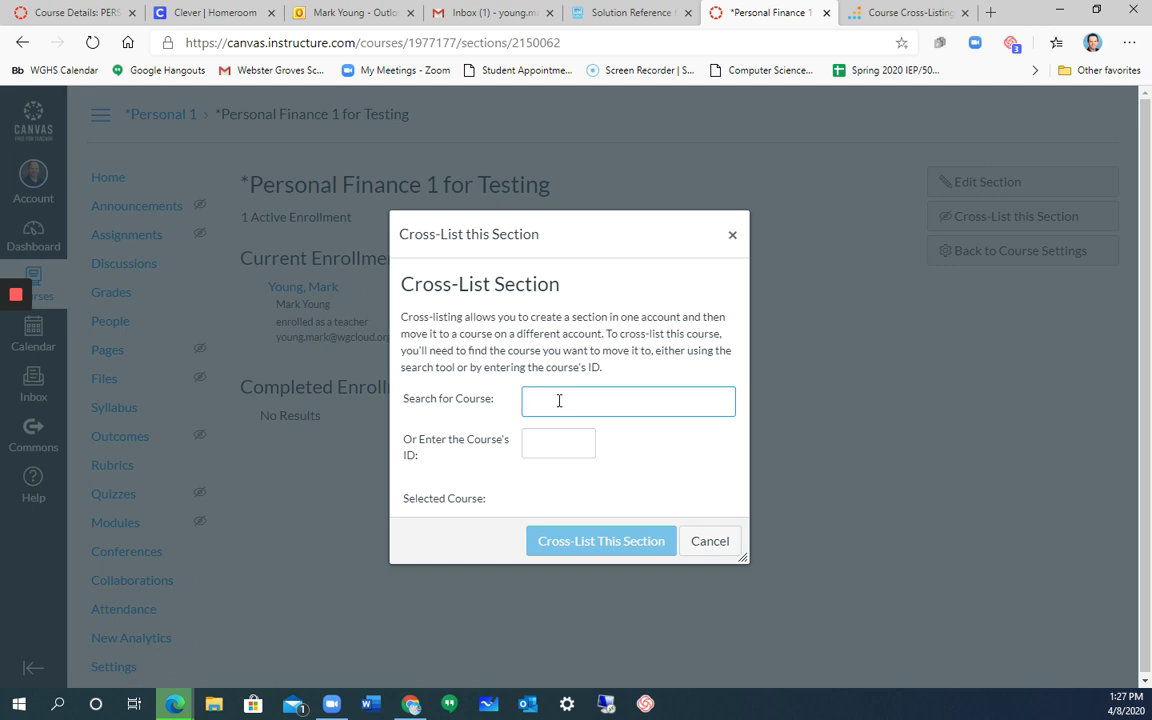
{"action": "type", "text": "*"}
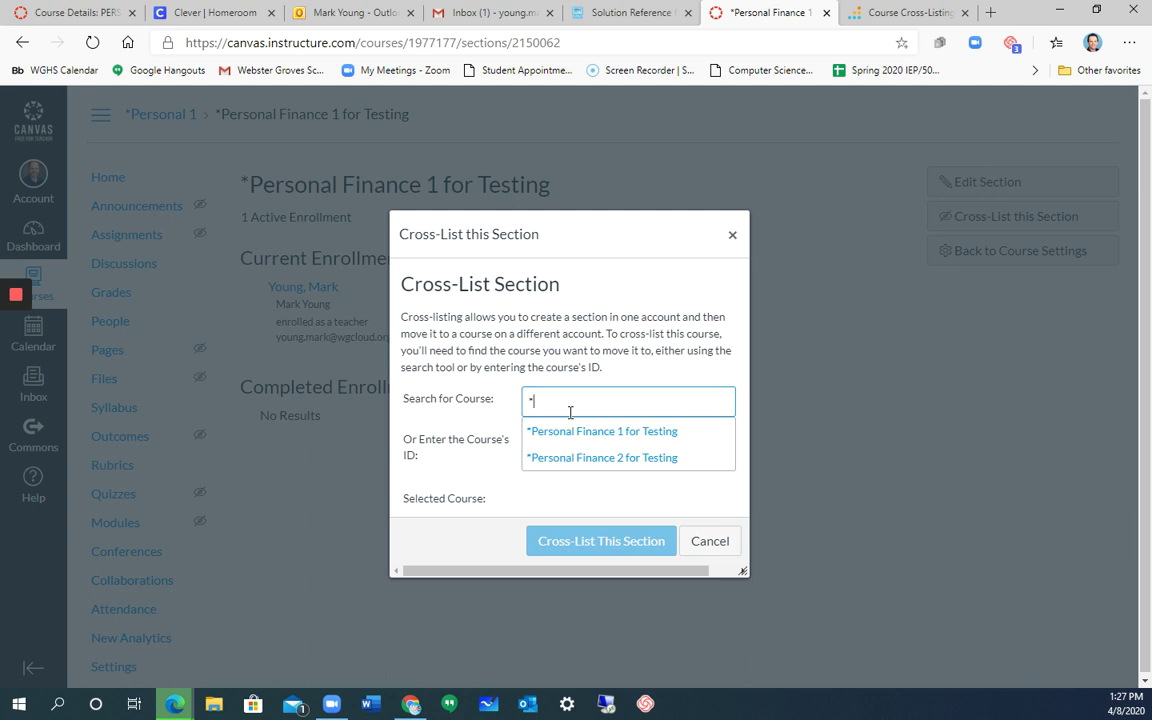
{"action": "left_click", "coordinate": [617, 462]}
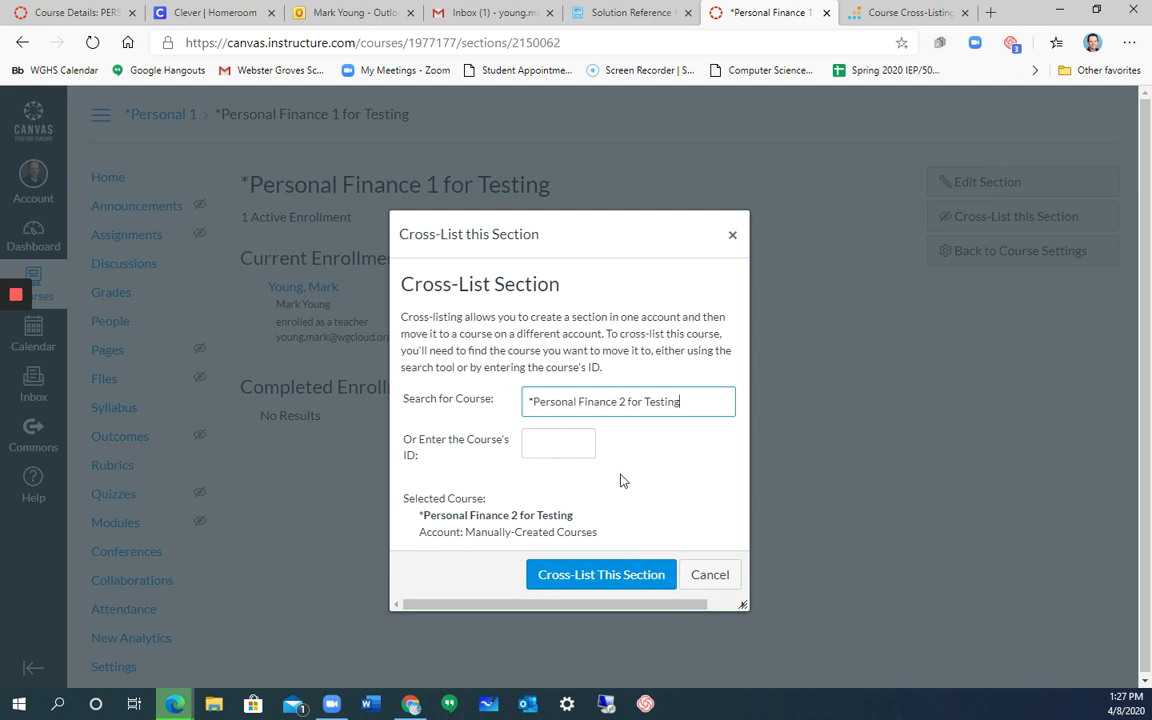
{"action": "left_click", "coordinate": [572, 584]}
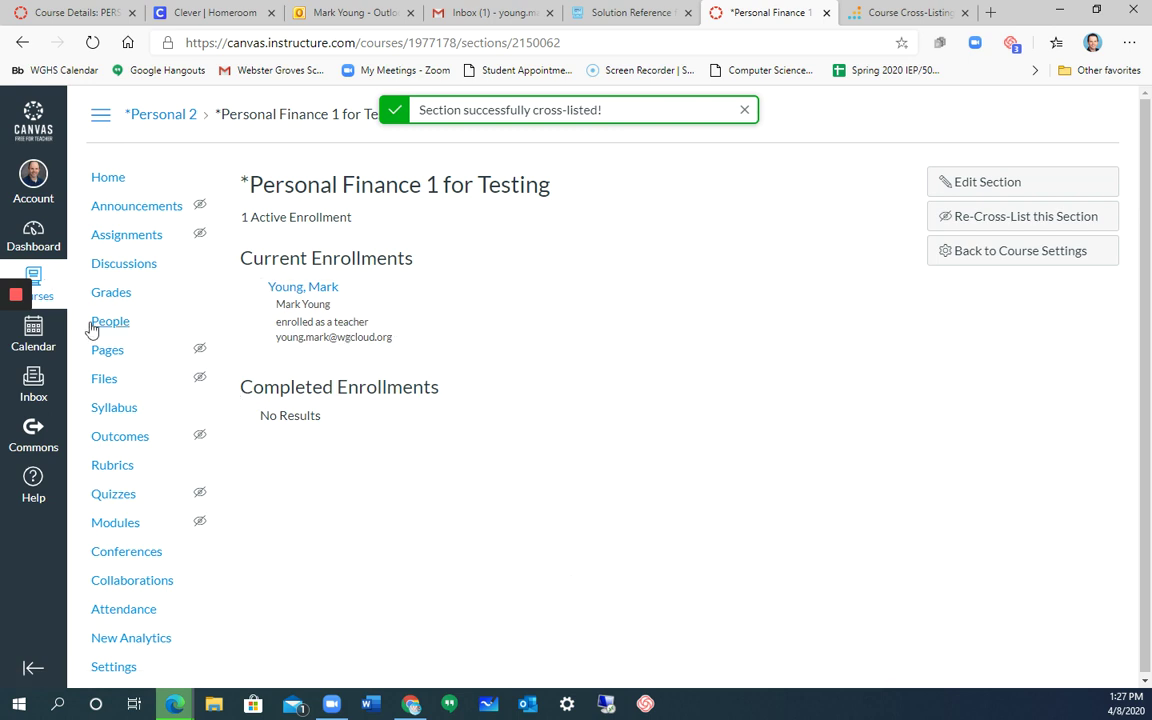
Step: Rename the cross-listed course to "Personal Finances Merged" in its settings and save the course details
{"action": "left_click", "coordinate": [47, 265]}
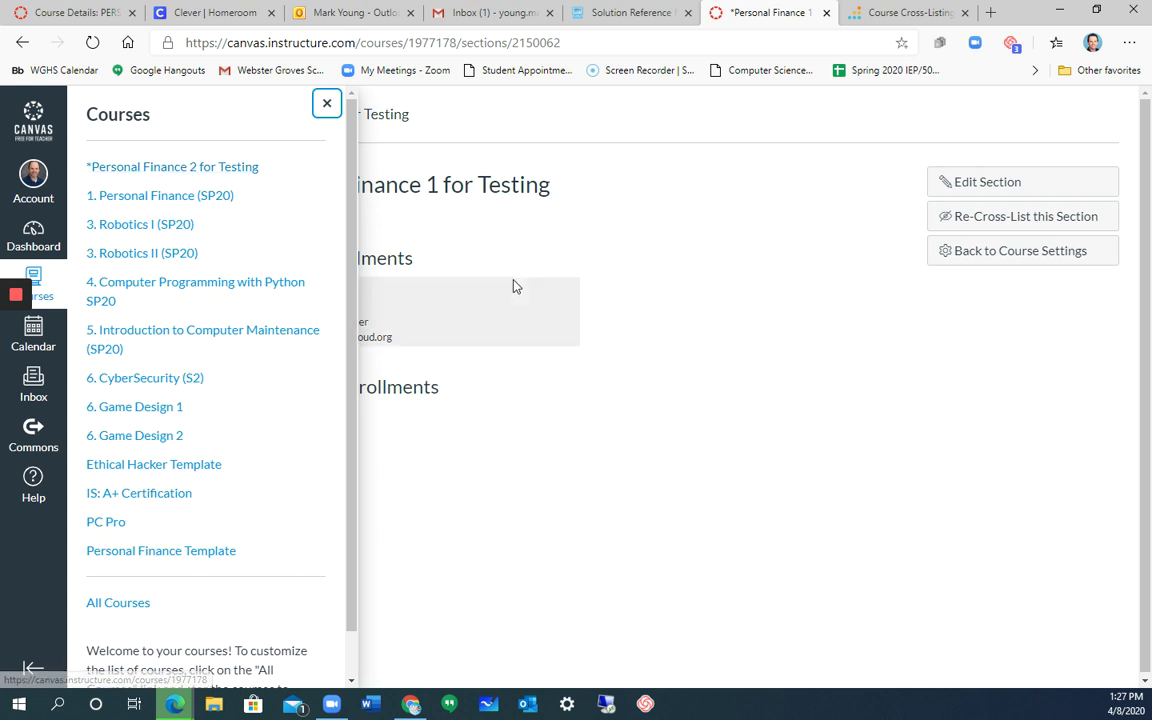
{"action": "left_click", "coordinate": [728, 429]}
{"action": "left_click", "coordinate": [110, 666]}
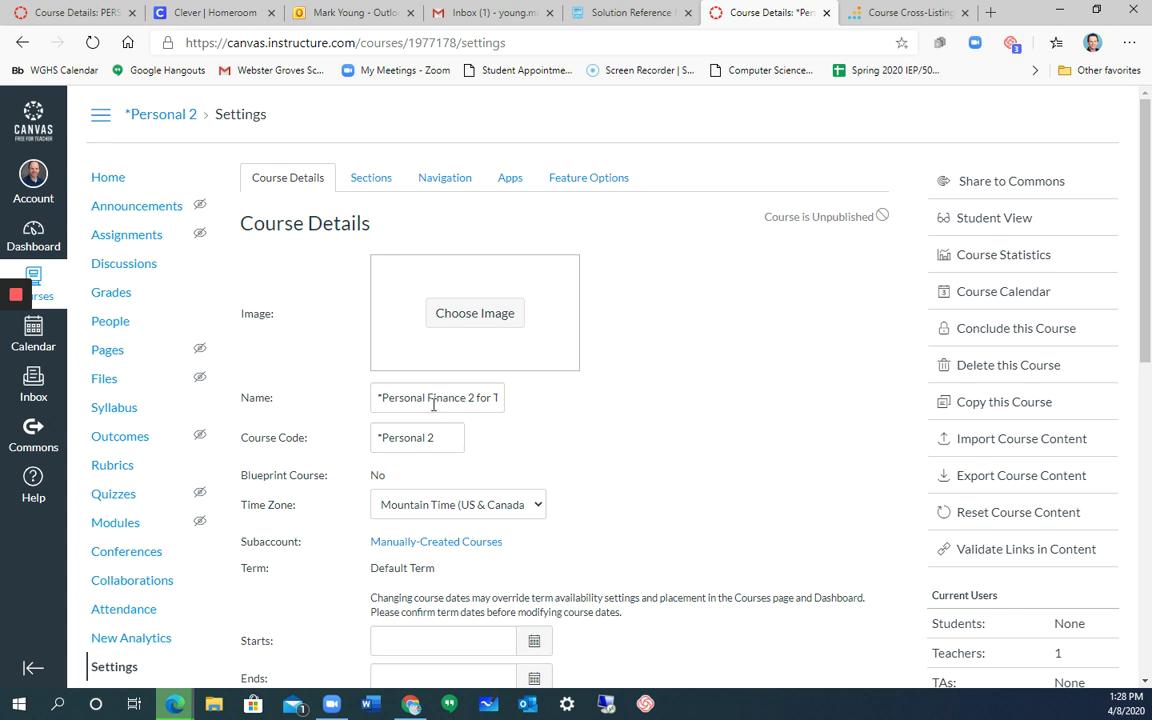
{"action": "left_click", "coordinate": [378, 397]}
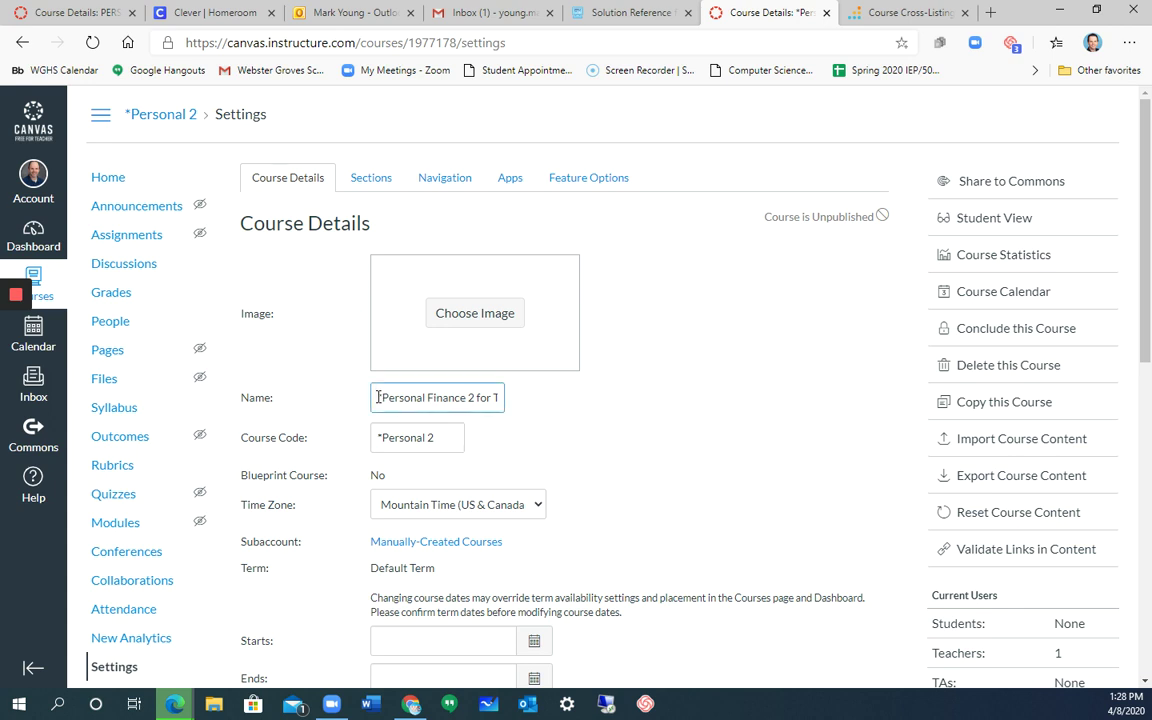
{"action": "left_click_drag", "start_coordinate": [378, 397], "coordinate": [547, 409]}
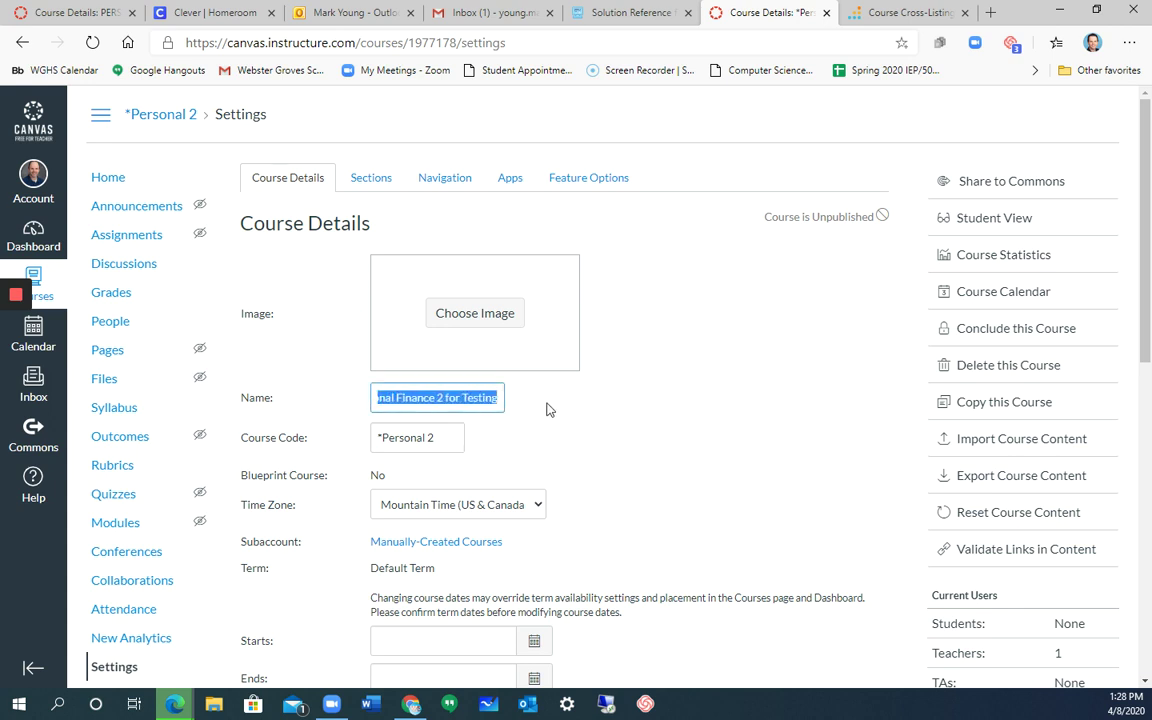
{"action": "type", "text": "Personal Finances Merged"}
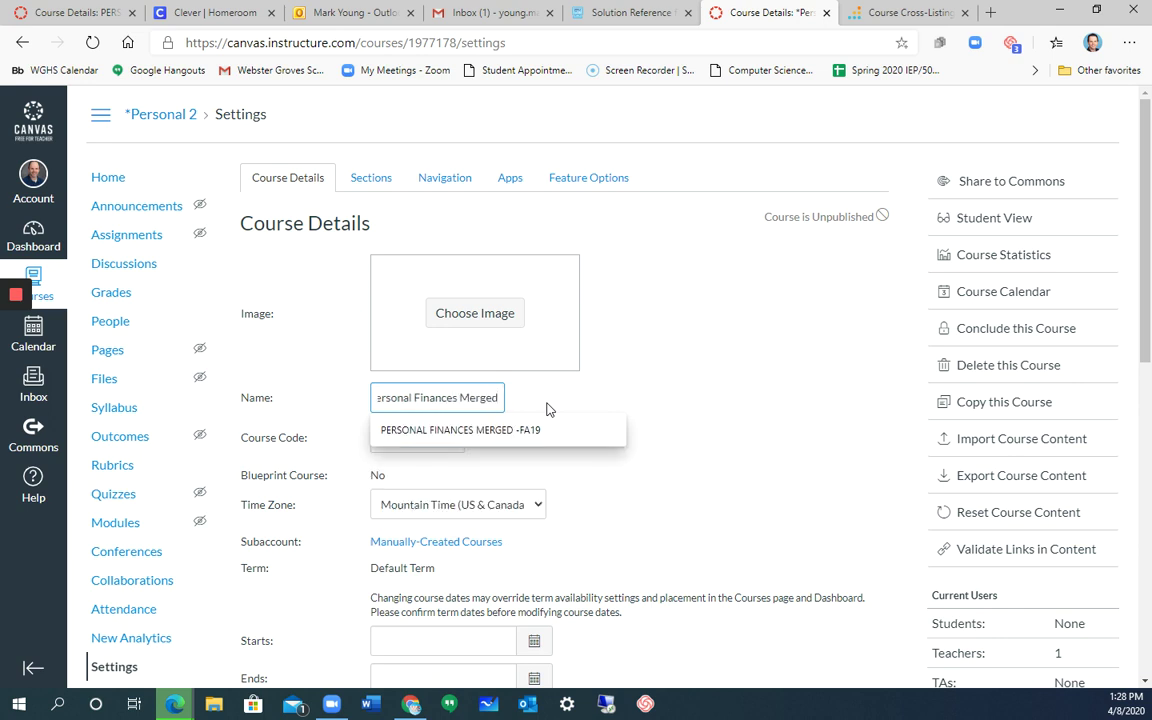
{"action": "left_click", "coordinate": [628, 401]}
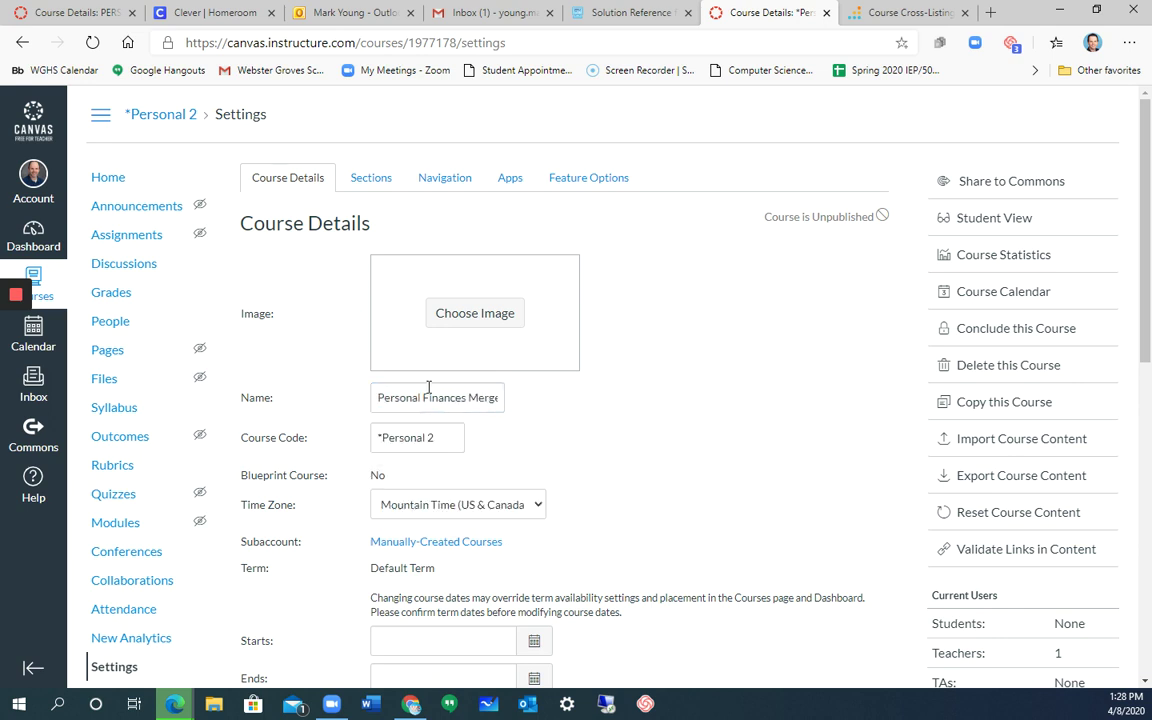
{"action": "scroll", "coordinate": [522, 483], "scroll_direction": "down", "scroll_amount": 10}
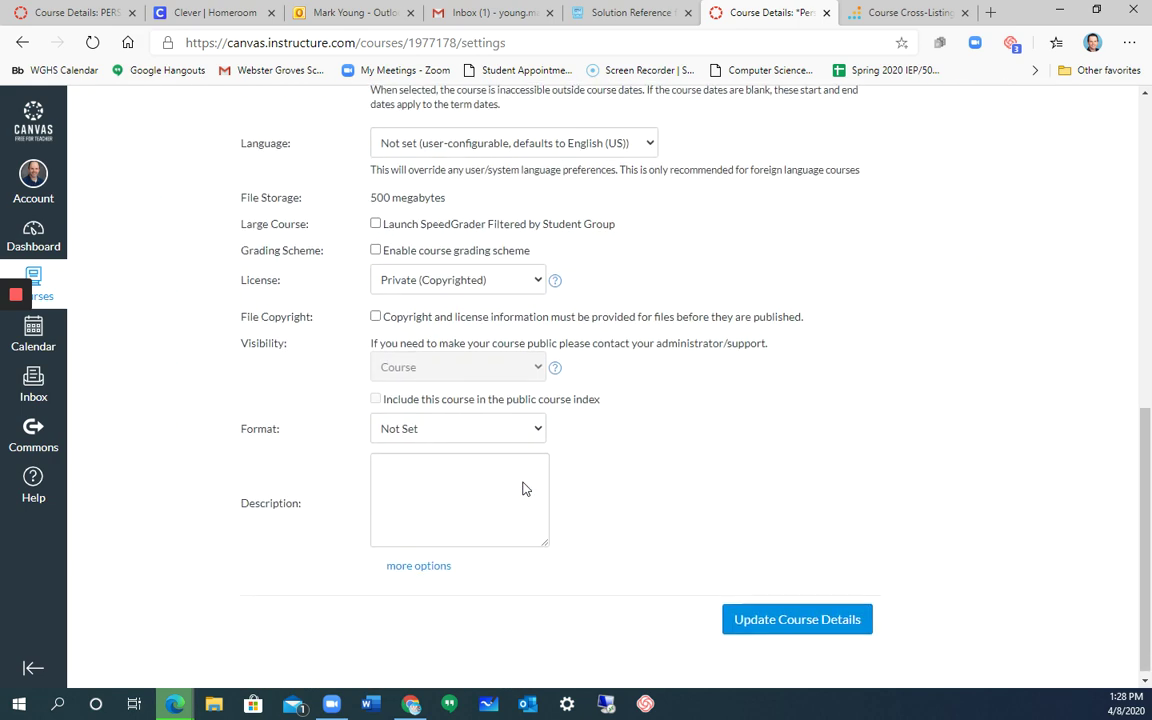
{"action": "left_click", "coordinate": [766, 606]}
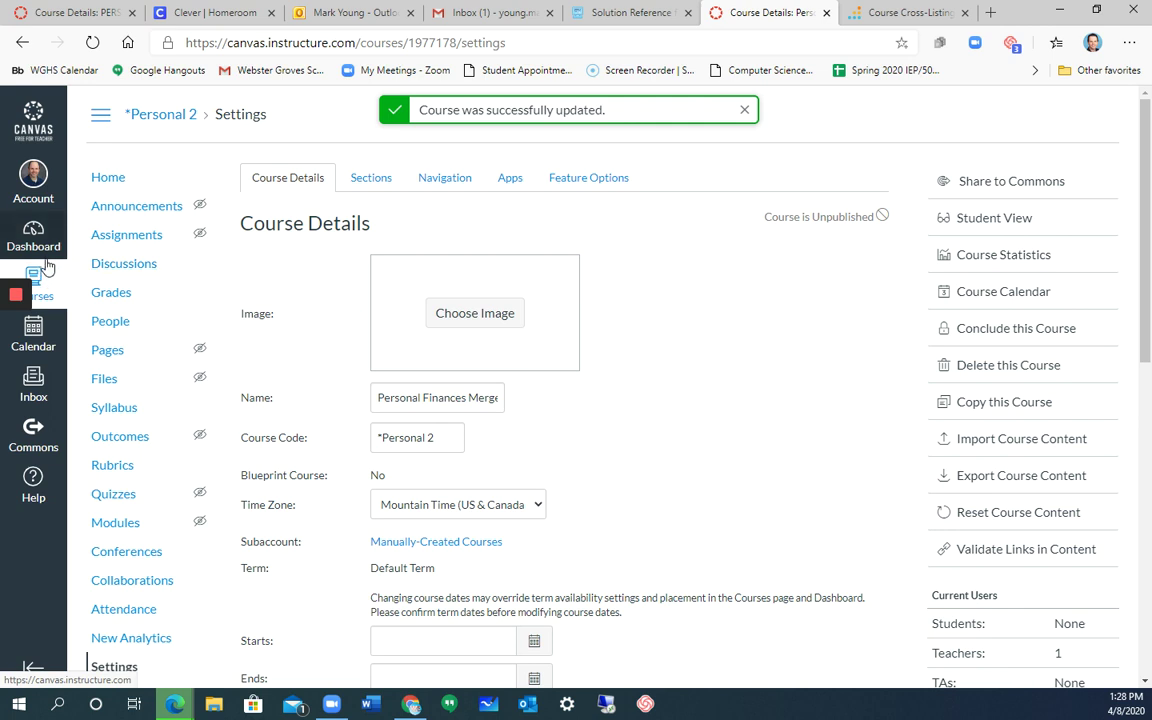
Step: Open the Personal Finances Merged course and review its section list and announcements page
{"action": "left_click", "coordinate": [54, 291]}
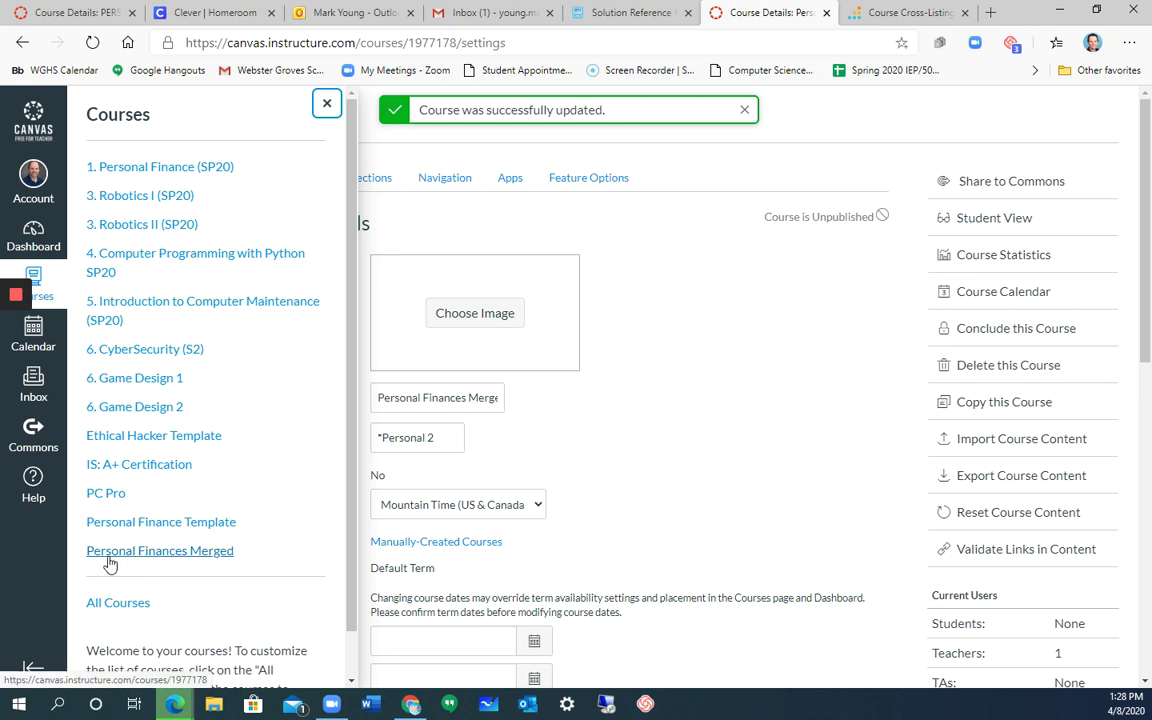
{"action": "left_click", "coordinate": [203, 551]}
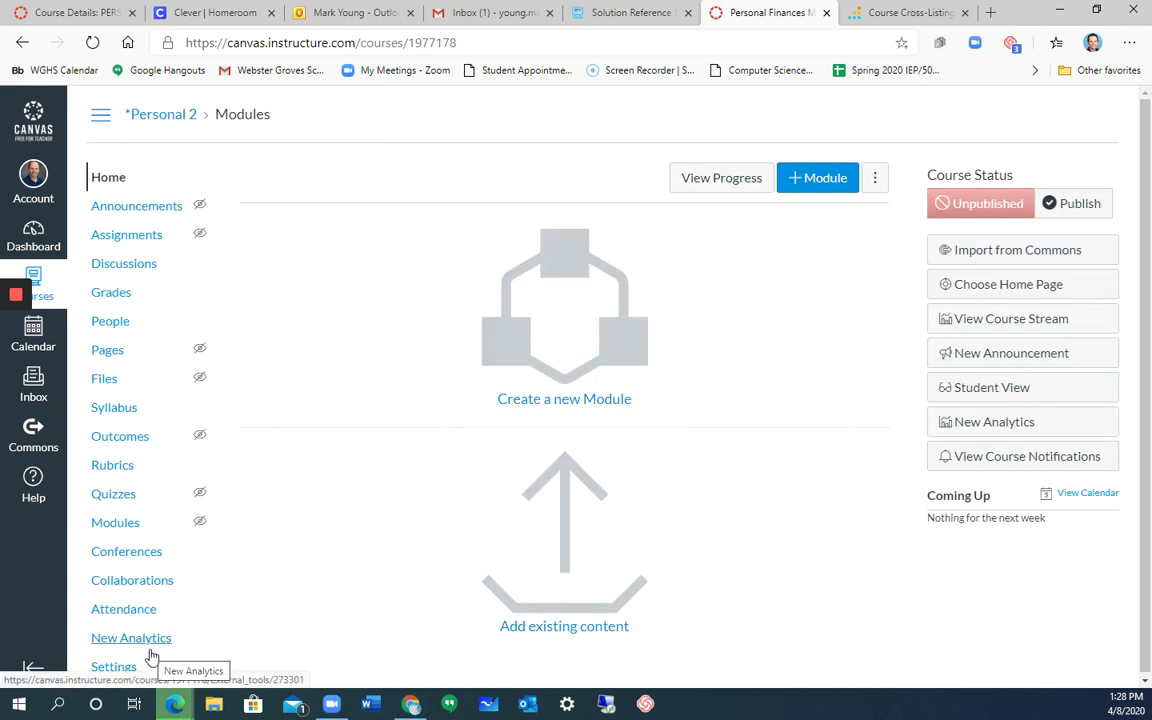
{"action": "left_click", "coordinate": [111, 670]}
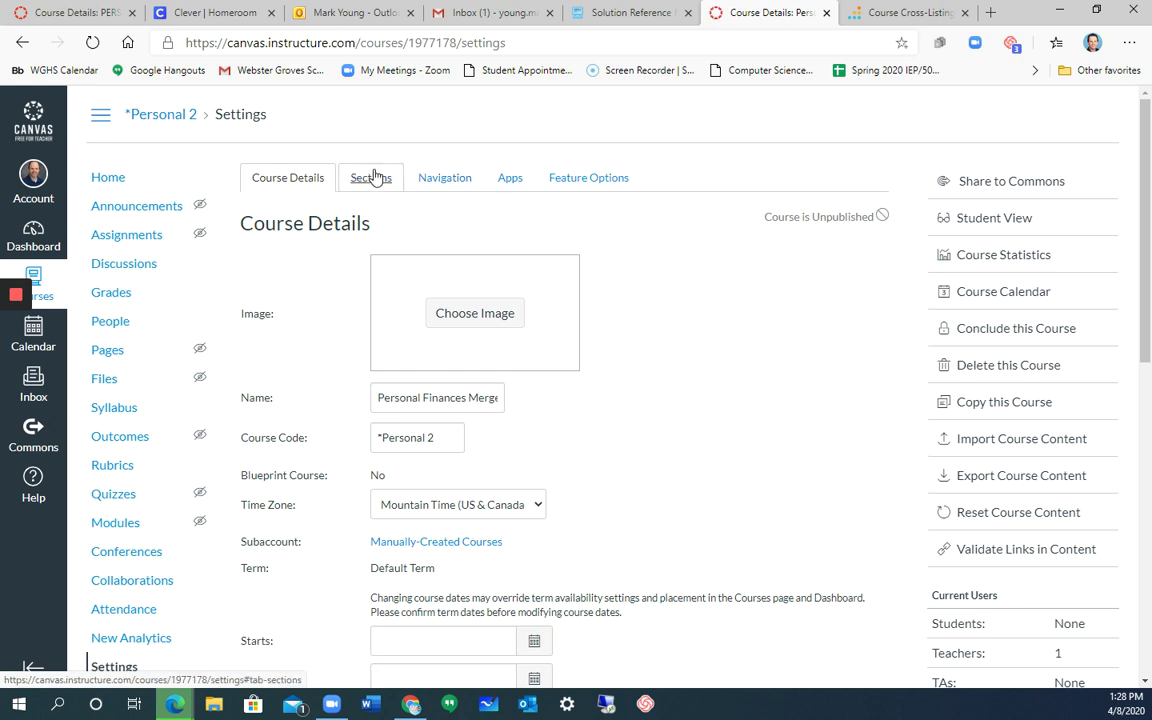
{"action": "left_click", "coordinate": [372, 177]}
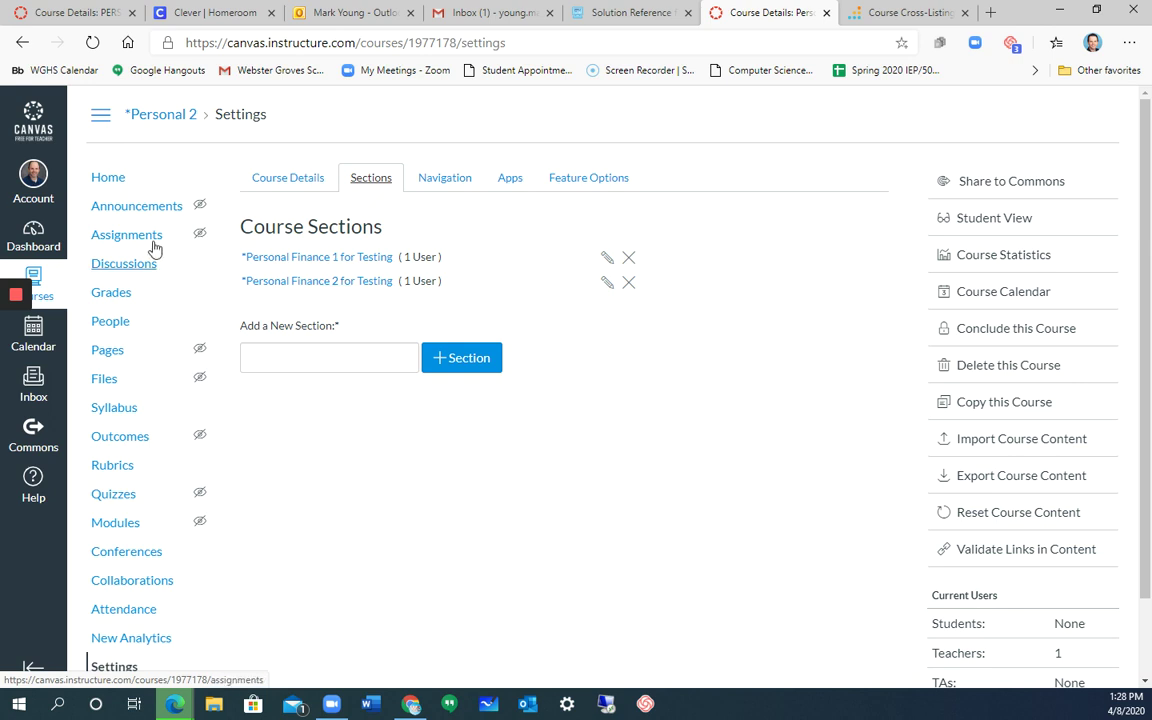
{"action": "left_click", "coordinate": [140, 208]}
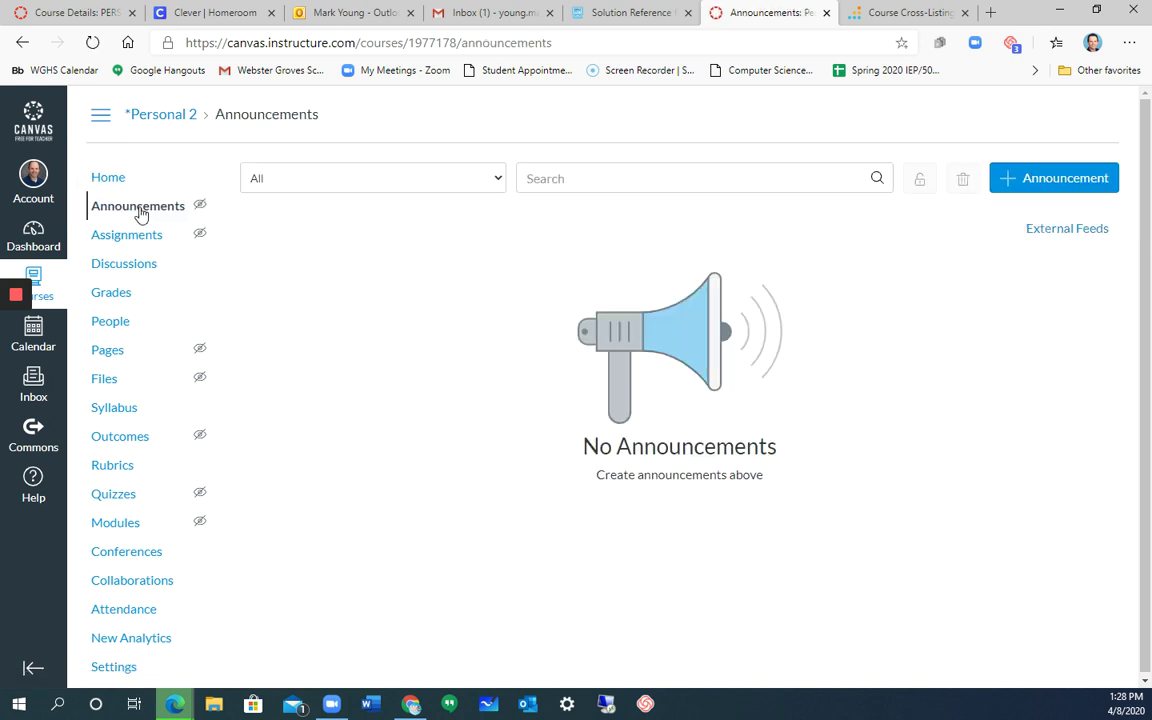
Step: Enable the Sections filter in the merged course's gradebook
{"action": "left_click", "coordinate": [112, 294]}
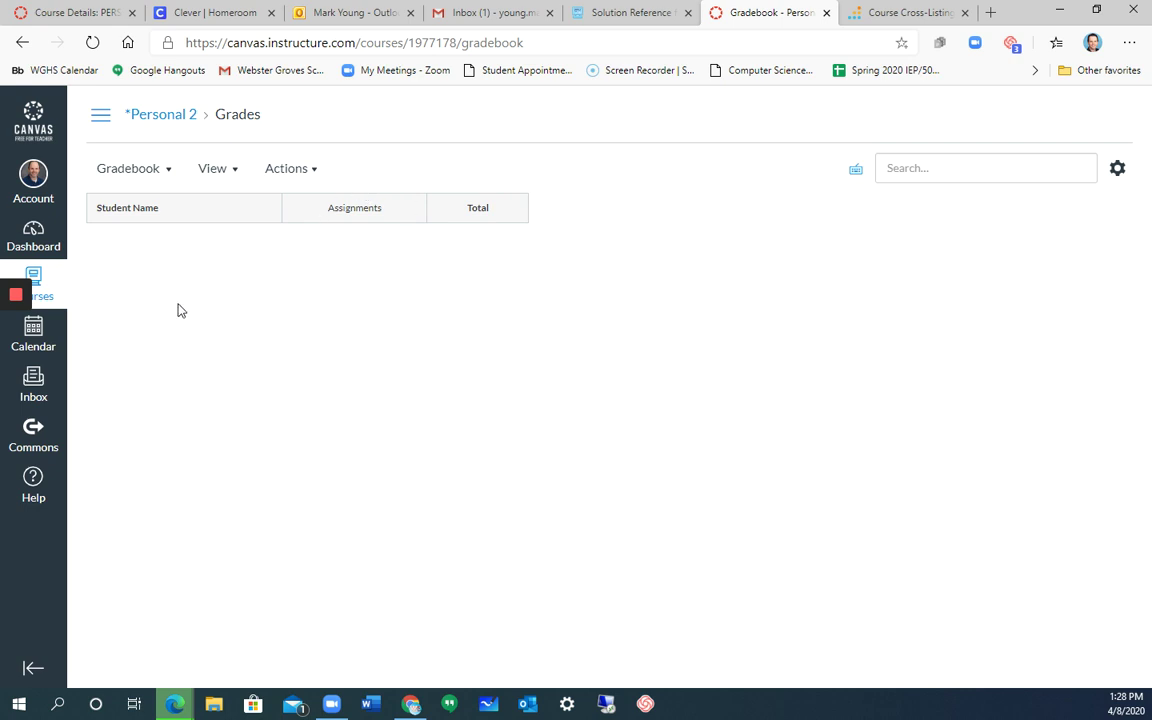
{"action": "left_click", "coordinate": [233, 169]}
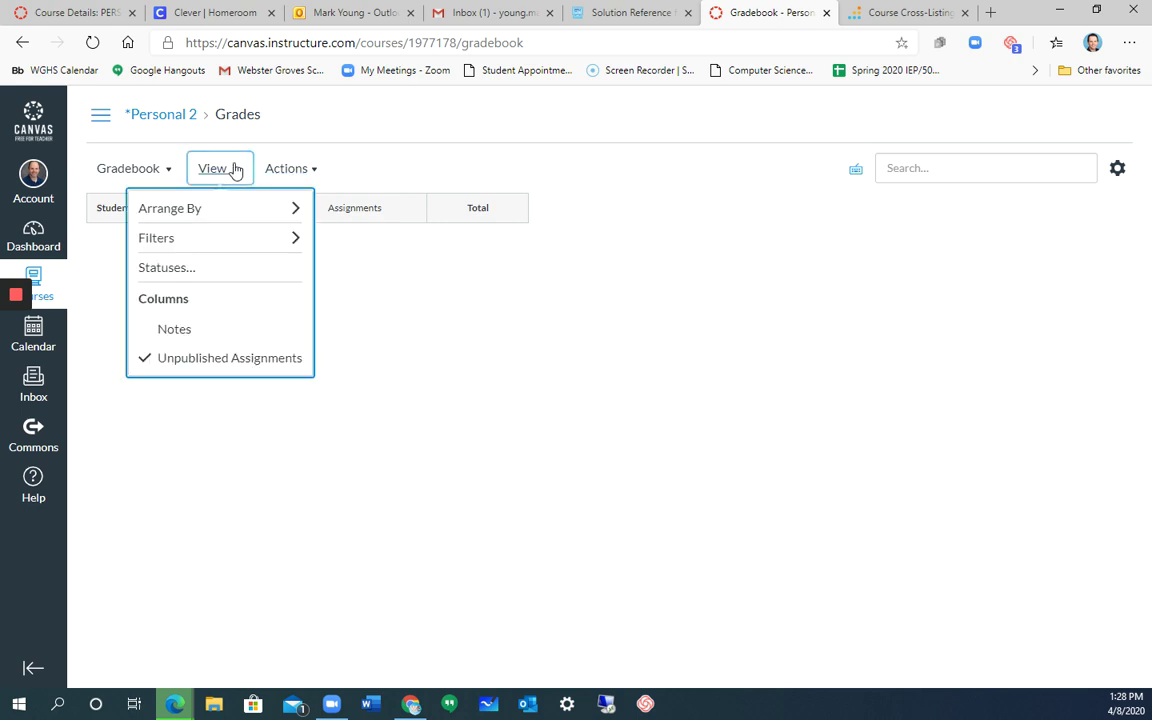
{"action": "mouse_move", "coordinate": [234, 237]}
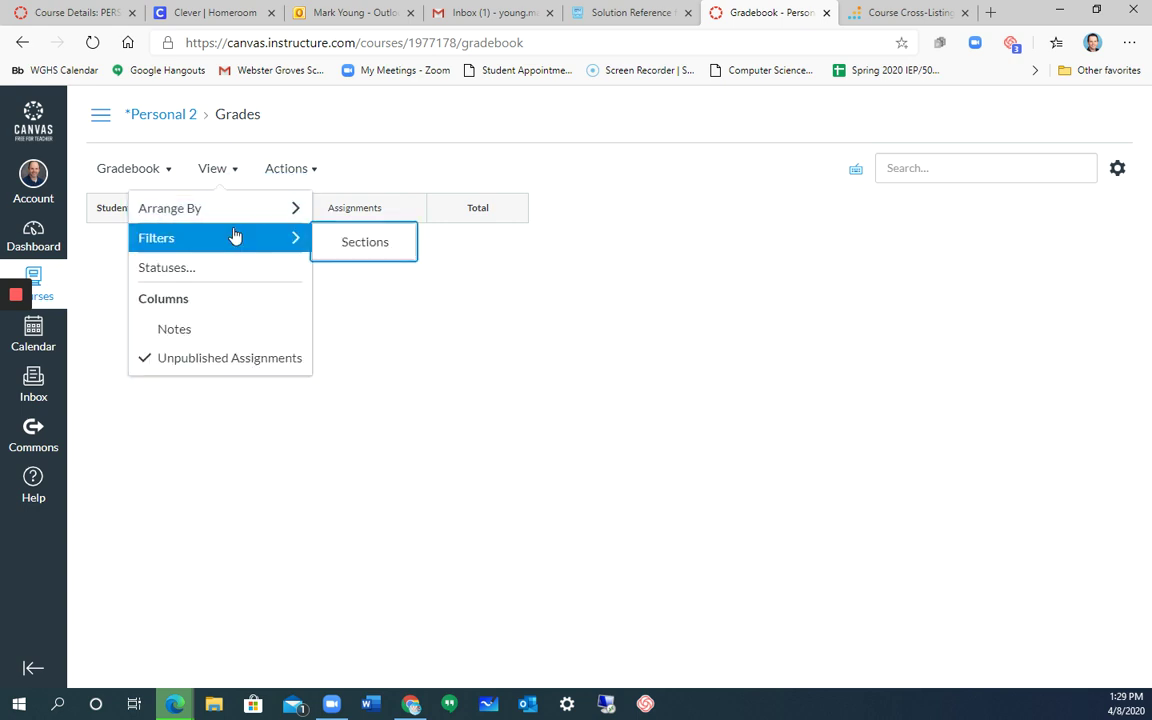
{"action": "left_click", "coordinate": [350, 249]}
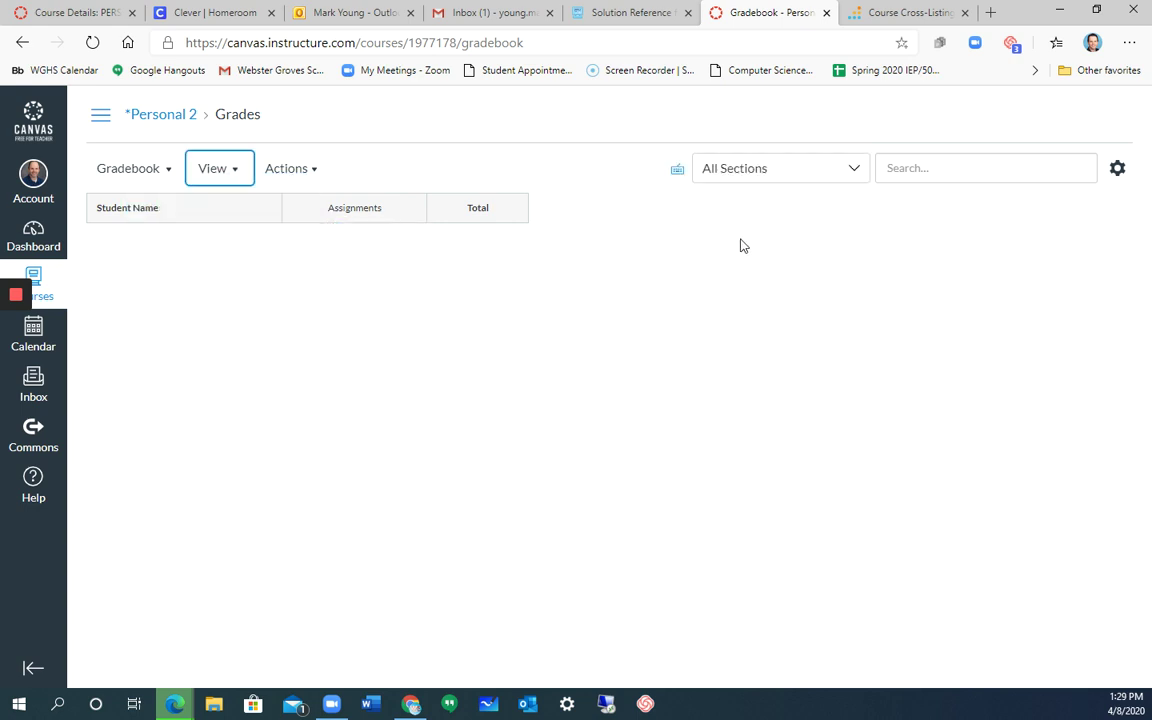
Step: View the gradebook for "*Personal Finance 1 for Testing" and "*Personal Finance 2 for Testing" in turn, ending on All Sections
{"action": "left_click", "coordinate": [795, 176]}
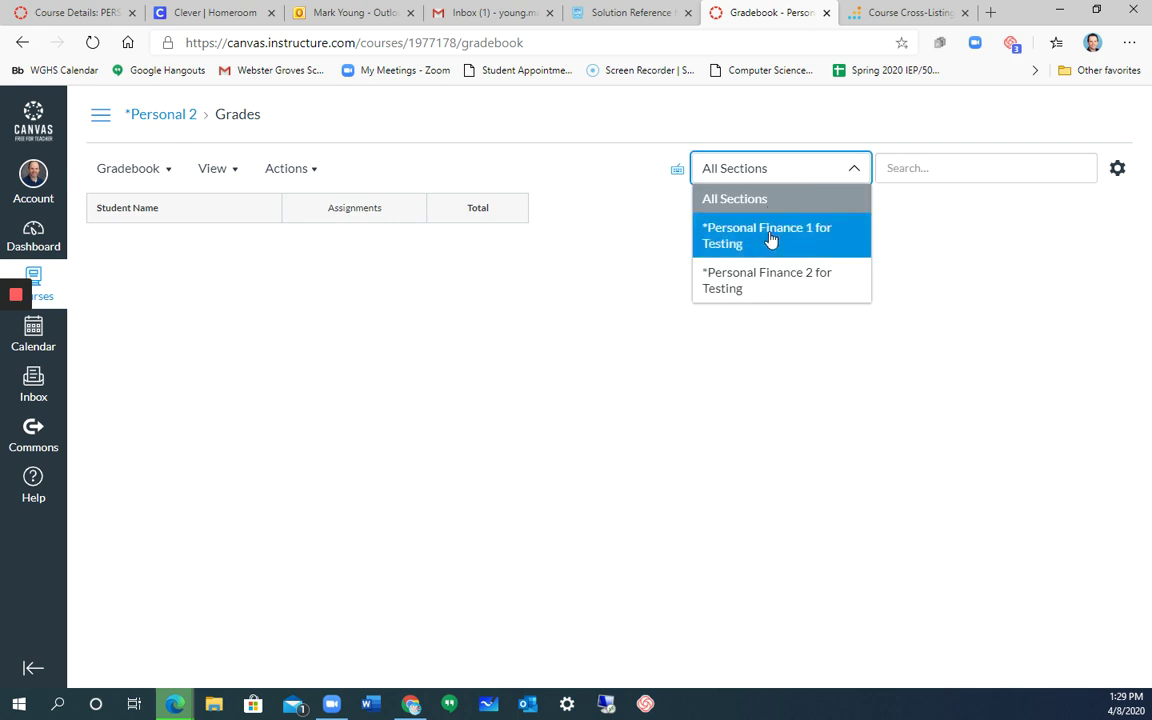
{"action": "left_click", "coordinate": [770, 238]}
{"action": "left_click", "coordinate": [758, 172]}
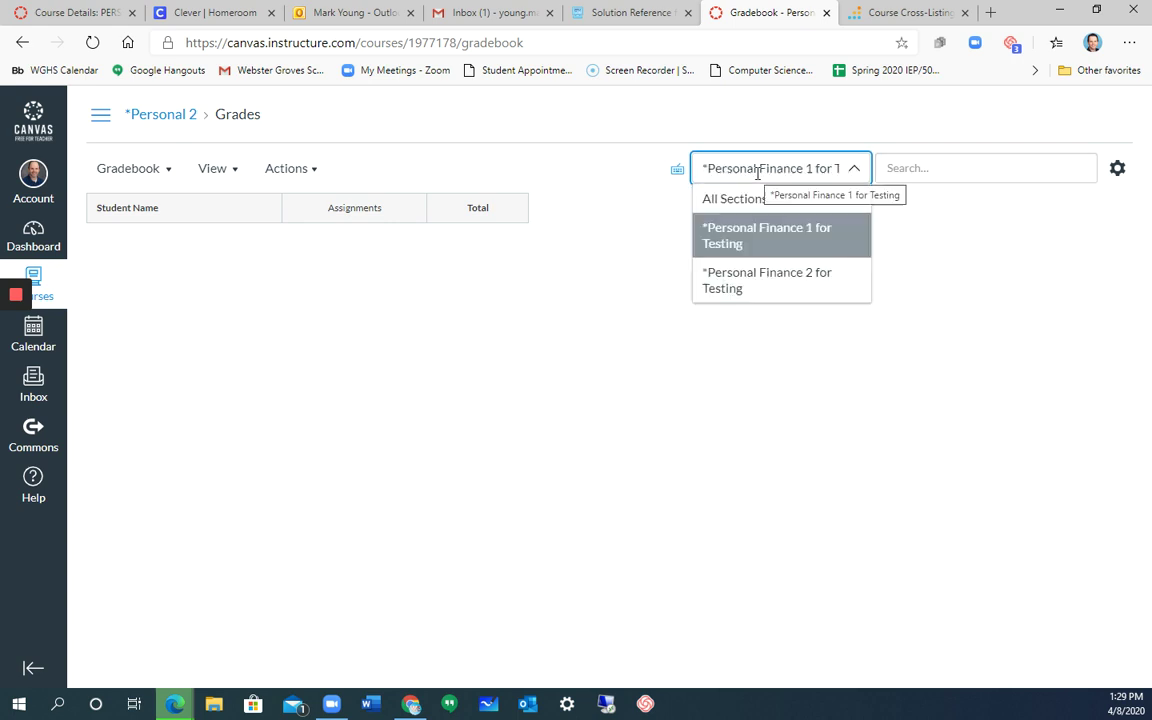
{"action": "left_click", "coordinate": [753, 282]}
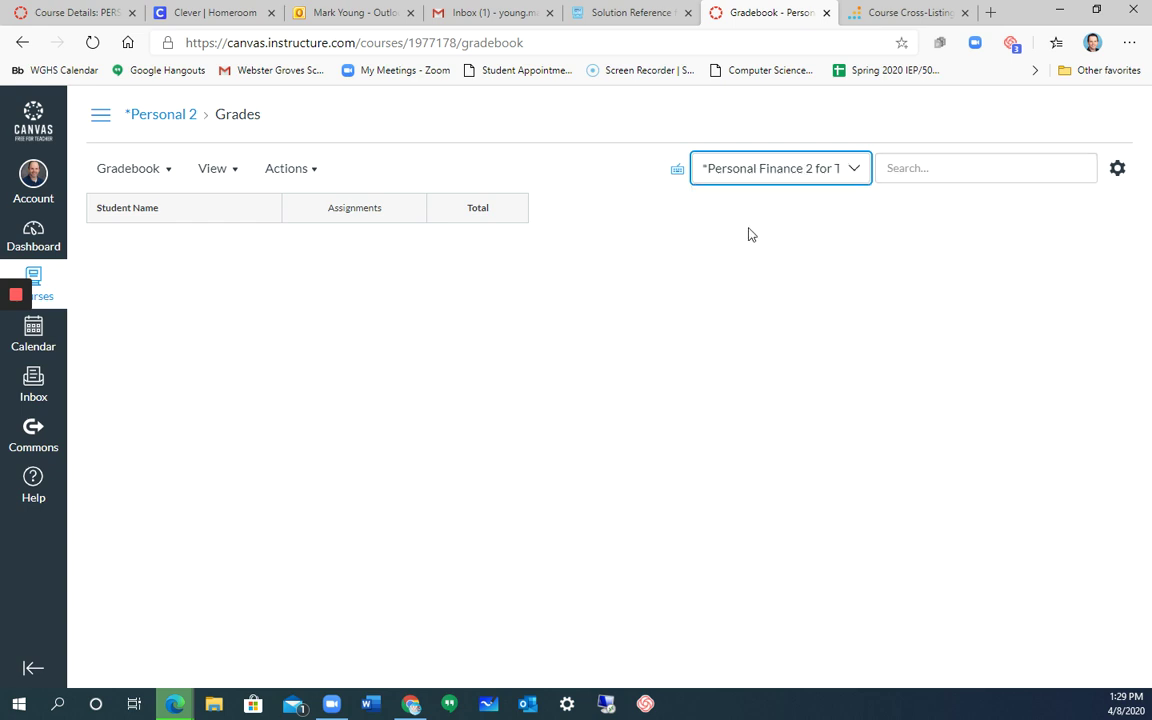
{"action": "left_click", "coordinate": [739, 165]}
{"action": "left_click", "coordinate": [742, 206]}
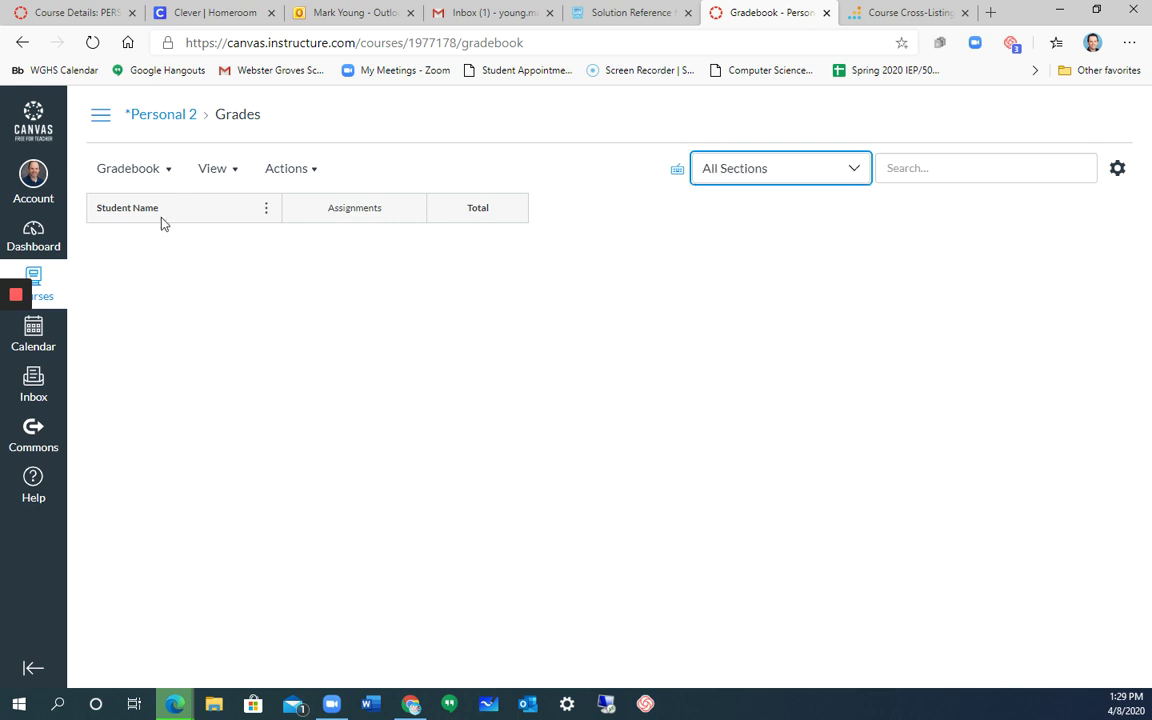
Step: Open the merged course's announcements and start a new announcement
{"action": "left_click", "coordinate": [160, 115]}
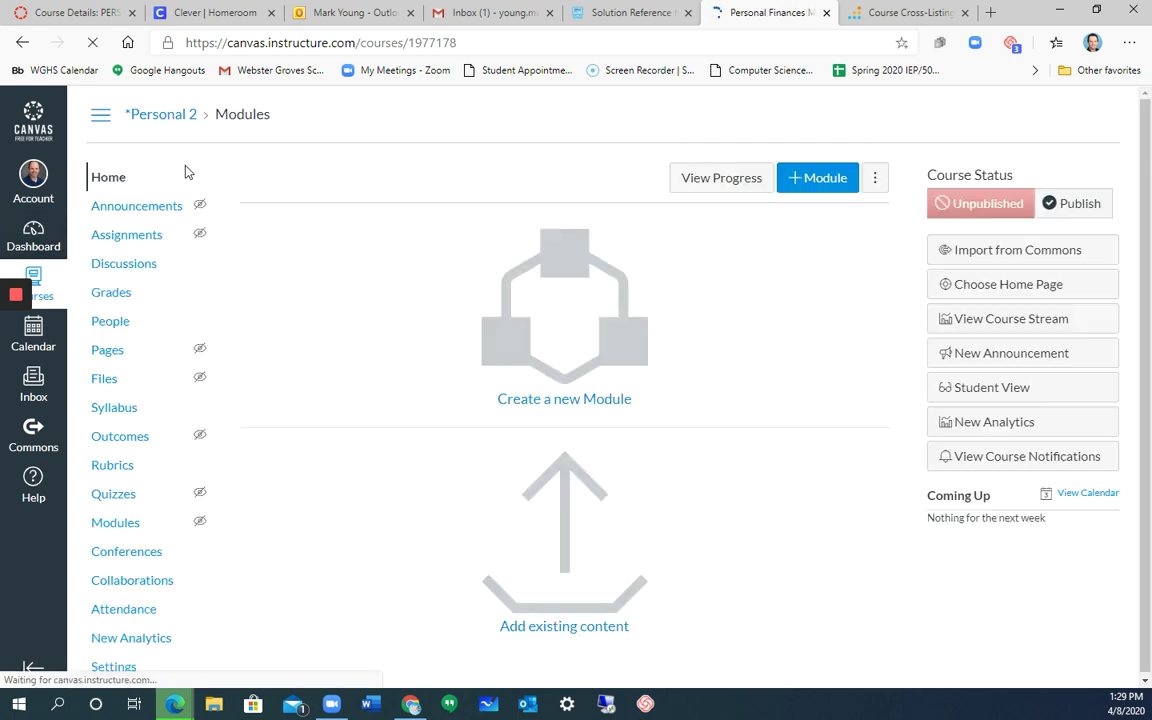
{"action": "left_click", "coordinate": [147, 210]}
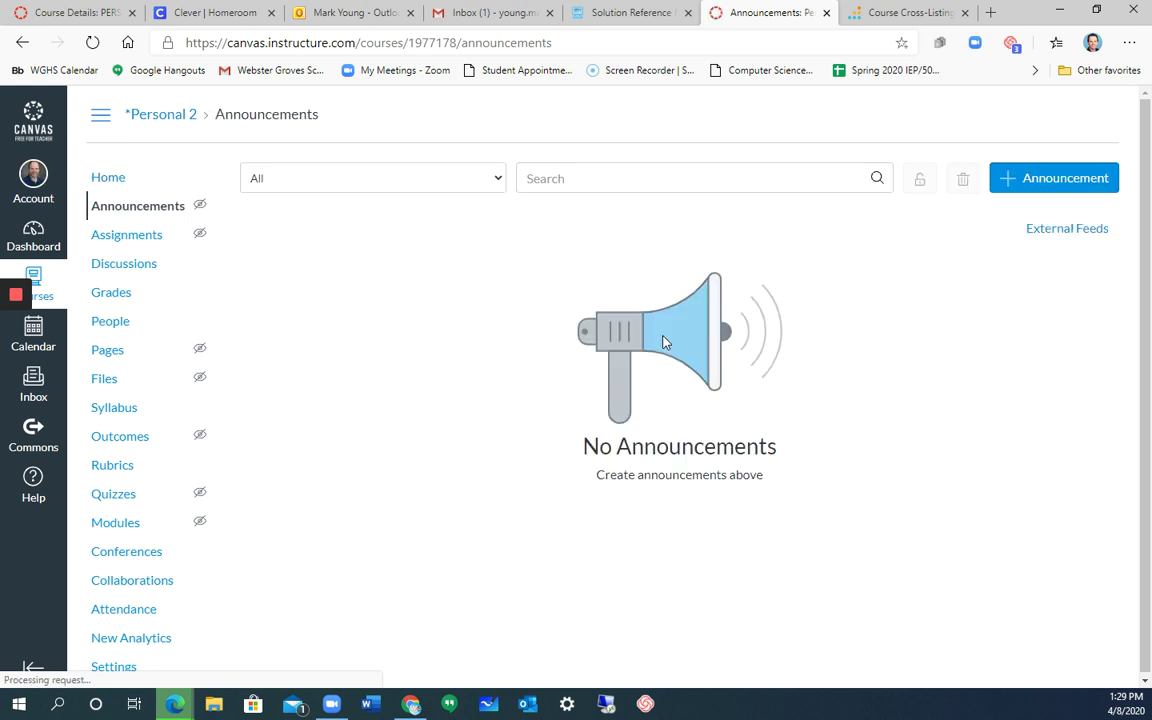
{"action": "left_click", "coordinate": [1046, 181]}
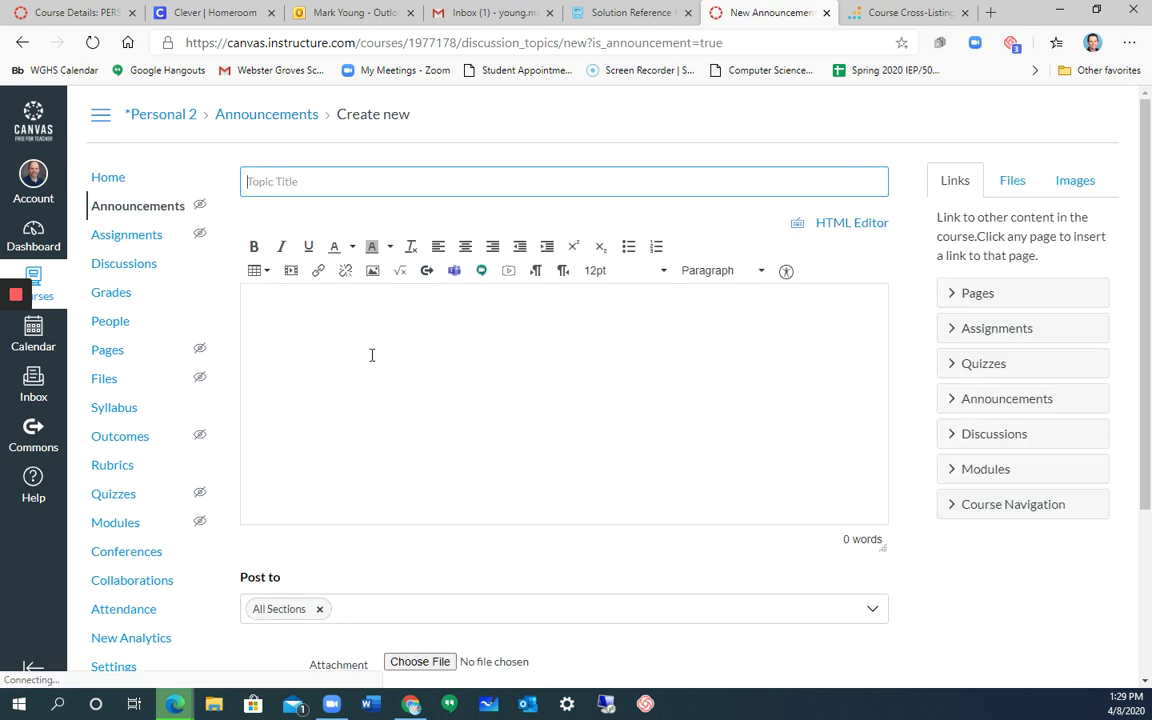
Step: Post the announcement to "*Personal Finance 1 for Testing" and "*Personal Finance 2 for Testing" instead of All Sections
{"action": "scroll", "coordinate": [699, 606], "scroll_direction": "down", "scroll_amount": 2}
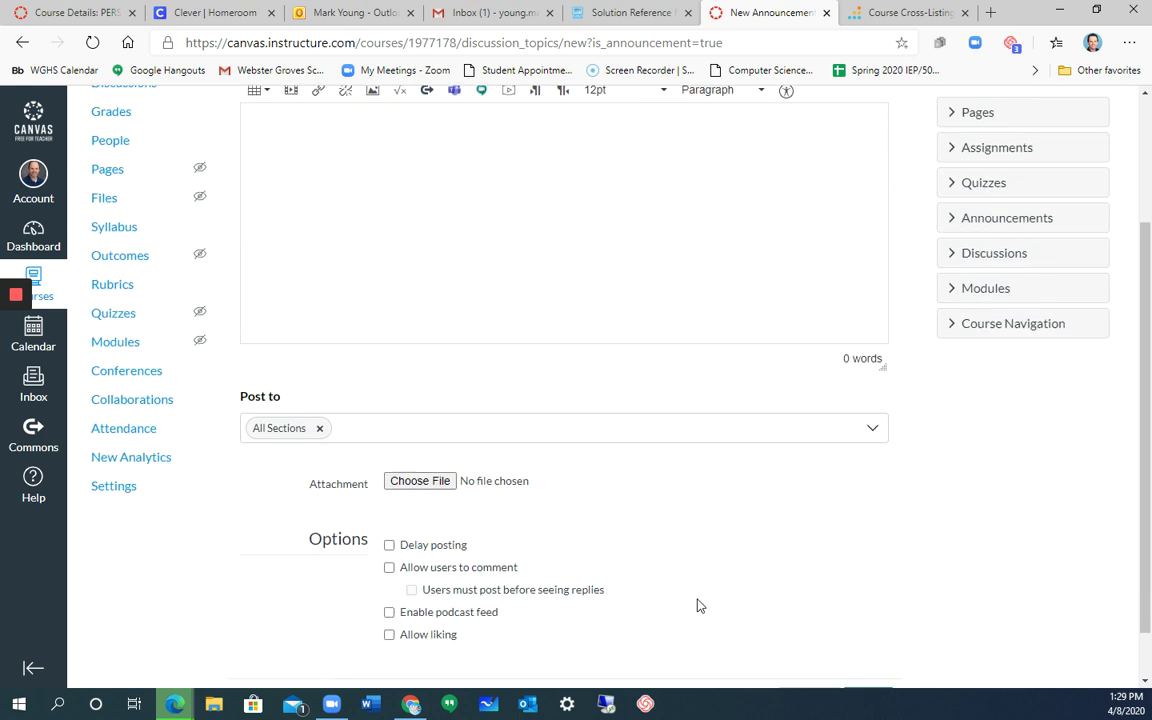
{"action": "left_click", "coordinate": [873, 432]}
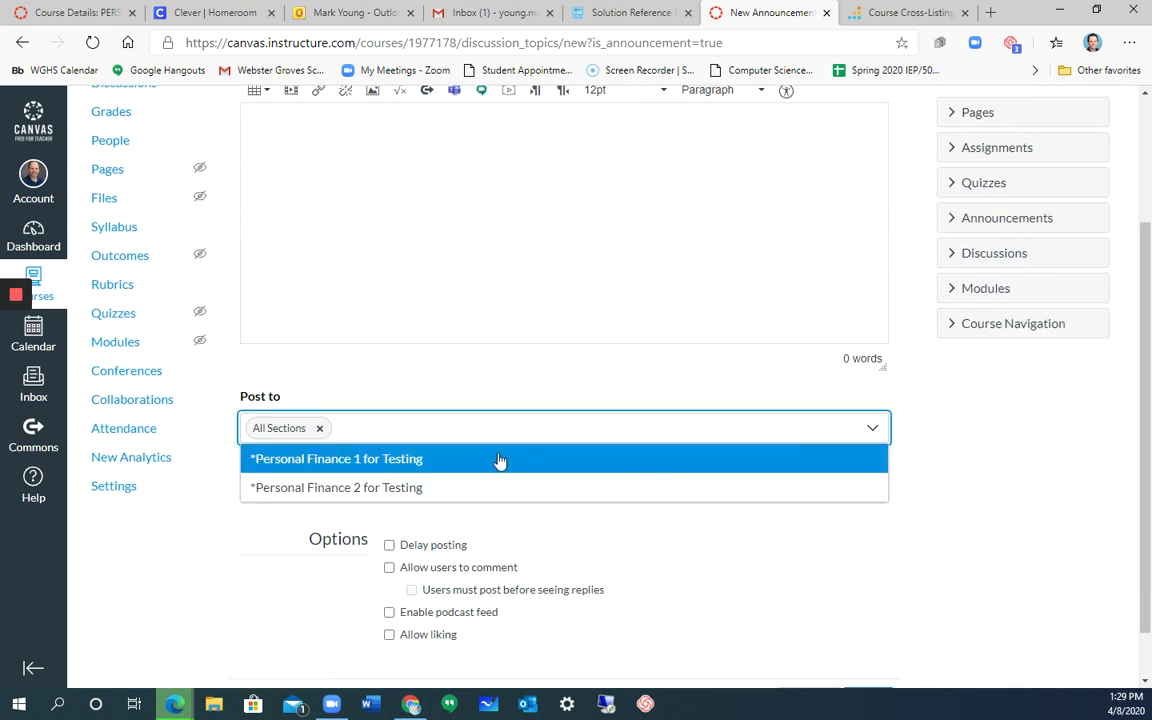
{"action": "left_click", "coordinate": [449, 460]}
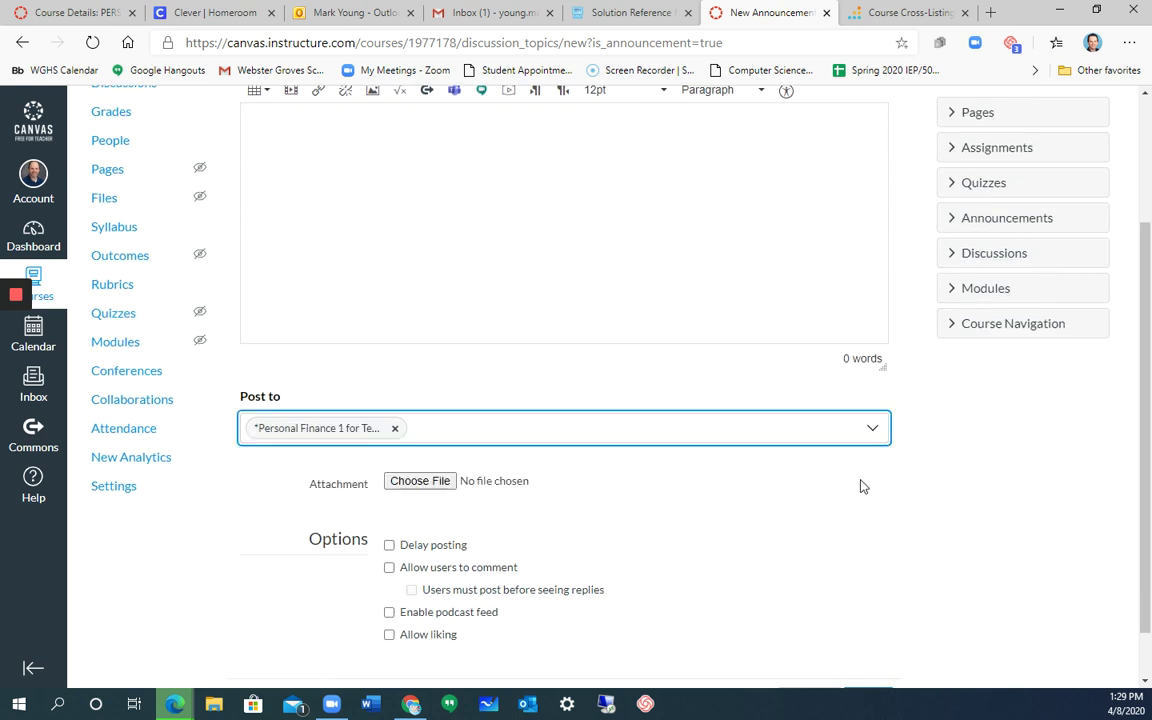
{"action": "left_click", "coordinate": [873, 430]}
{"action": "left_click", "coordinate": [474, 468]}
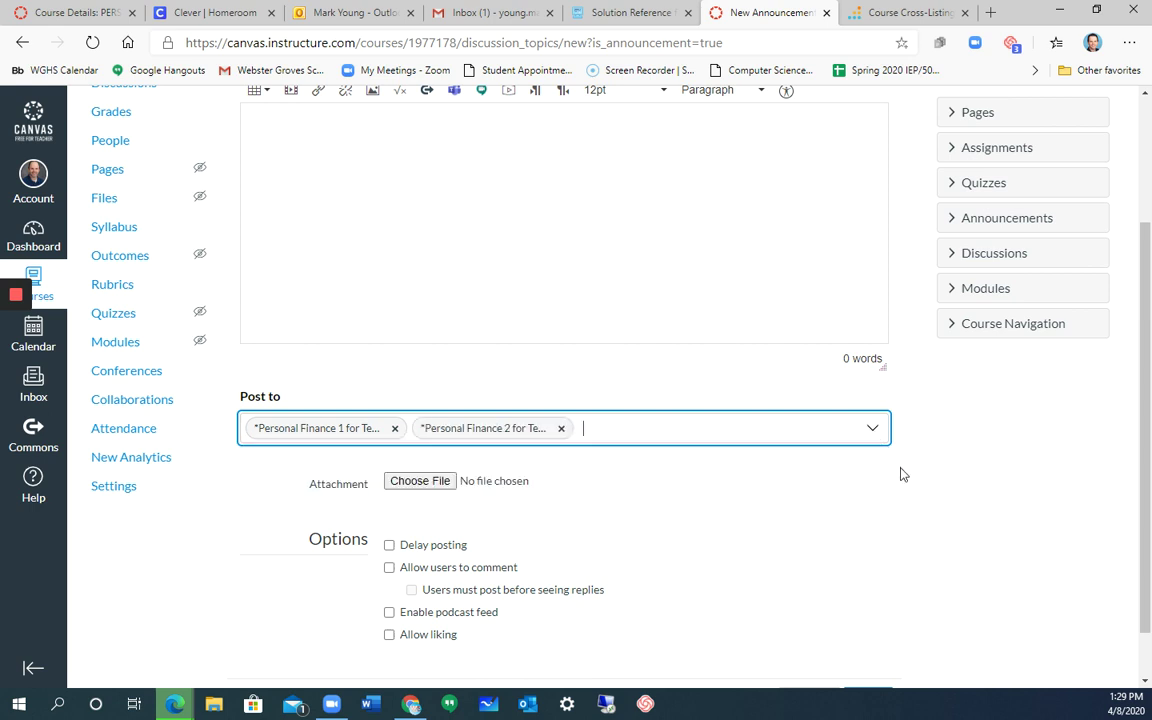
{"action": "scroll", "coordinate": [900, 474], "scroll_direction": "up", "scroll_amount": 3}
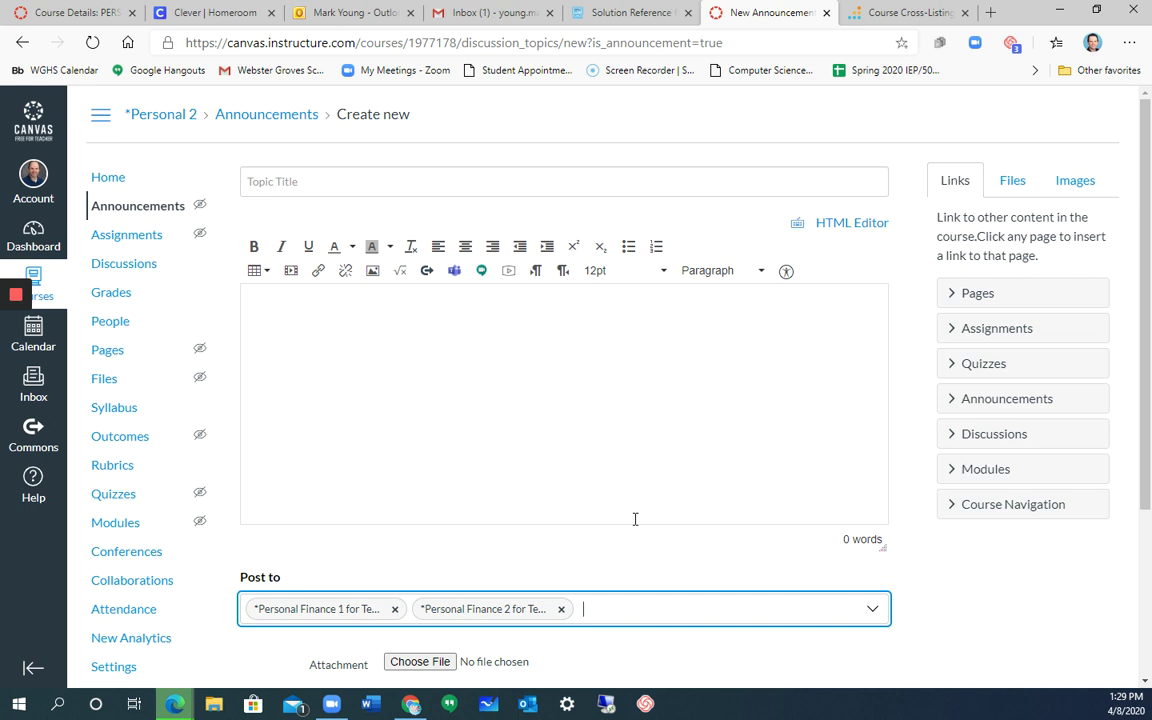
{"action": "left_click", "coordinate": [525, 455]}
Step: Discard the announcement draft and start a new assignment in the Assignments group with its full set of options
{"action": "left_click", "coordinate": [127, 245]}
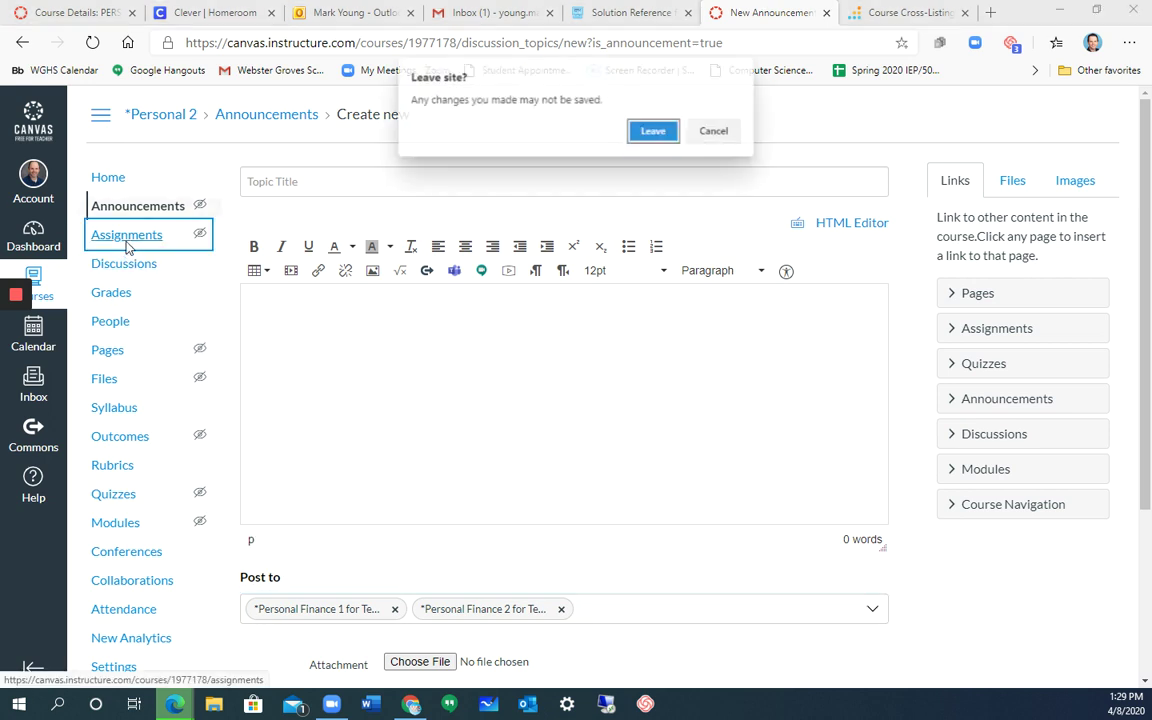
{"action": "left_click", "coordinate": [655, 134]}
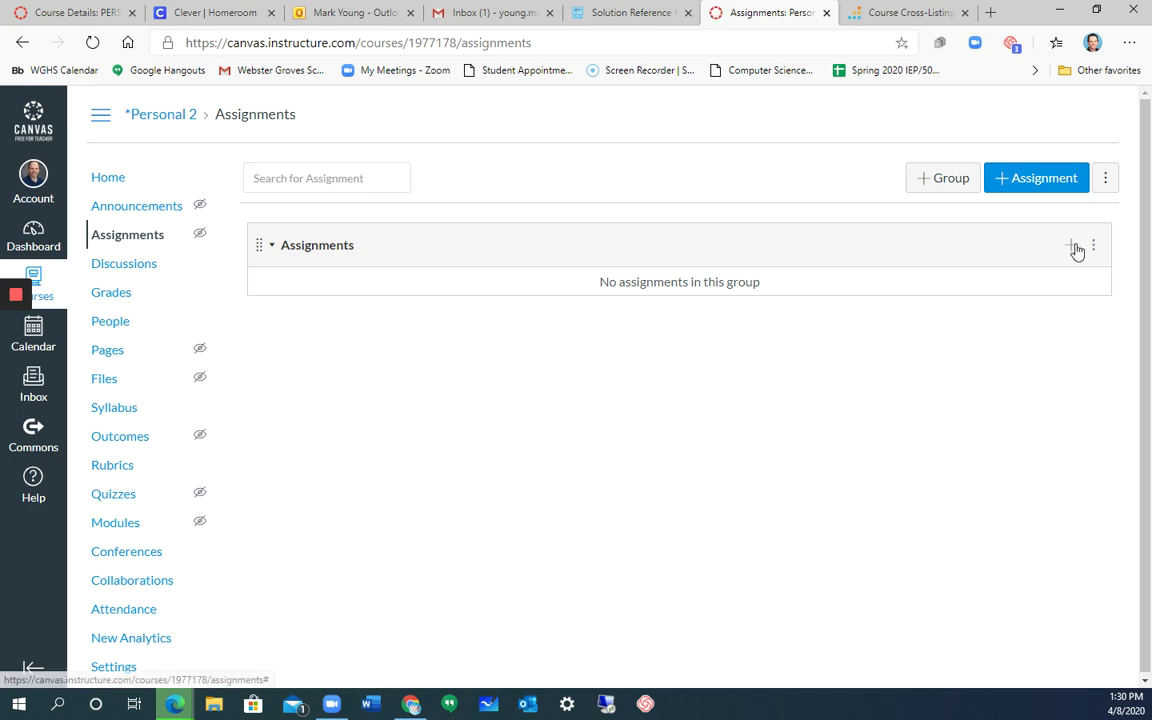
{"action": "left_click", "coordinate": [1074, 247]}
{"action": "left_click", "coordinate": [431, 518]}
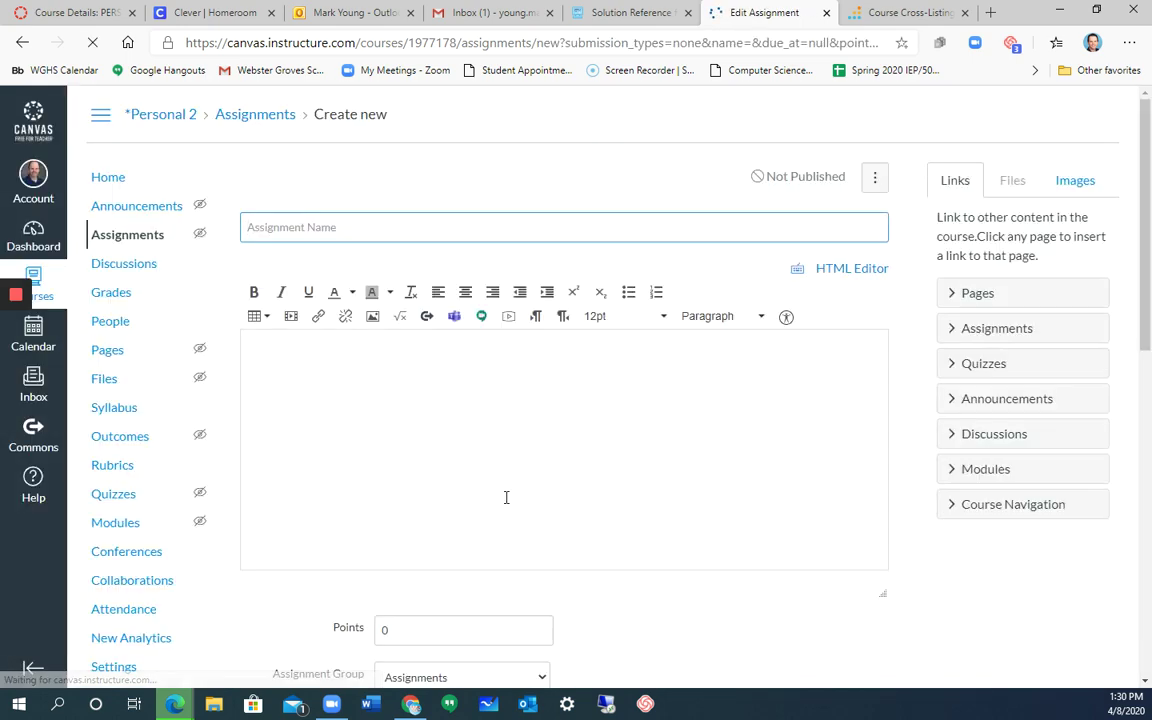
Step: Replace Everyone with "*Personal Finance 1 for Testing" in the assignment's Assign to field, check the remaining sections, and remove that section again
{"action": "scroll", "coordinate": [506, 497], "scroll_direction": "down", "scroll_amount": 5}
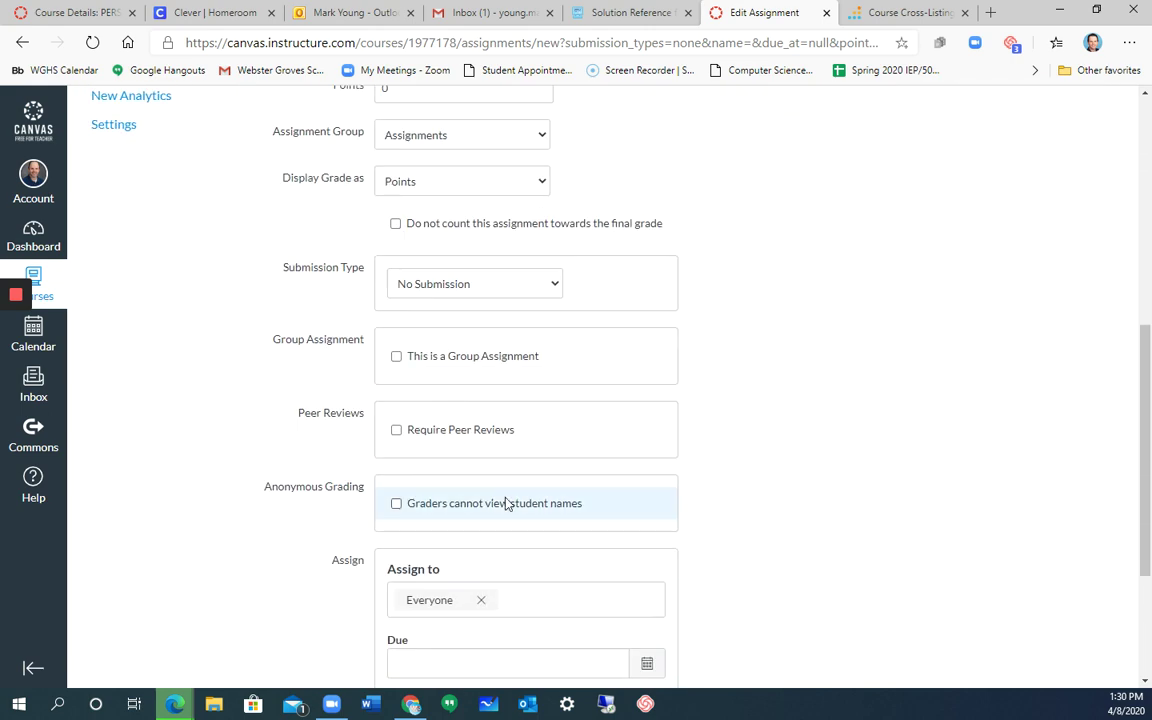
{"action": "scroll", "coordinate": [506, 503], "scroll_direction": "down", "scroll_amount": 2}
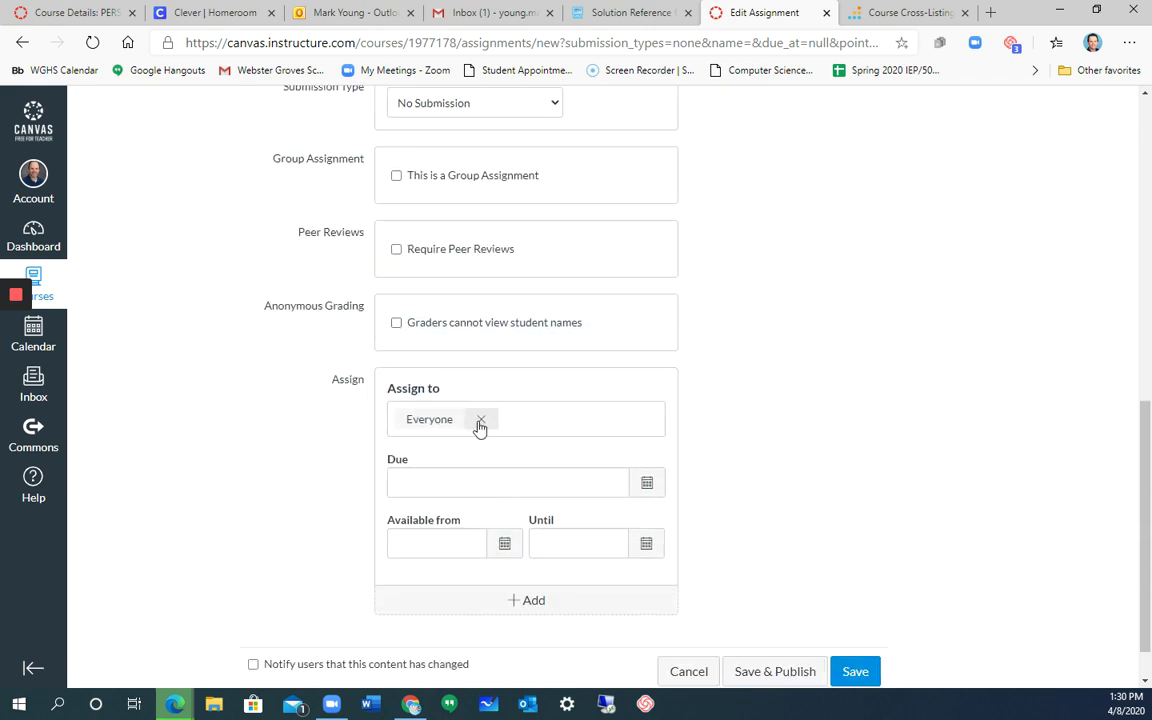
{"action": "left_click", "coordinate": [480, 421]}
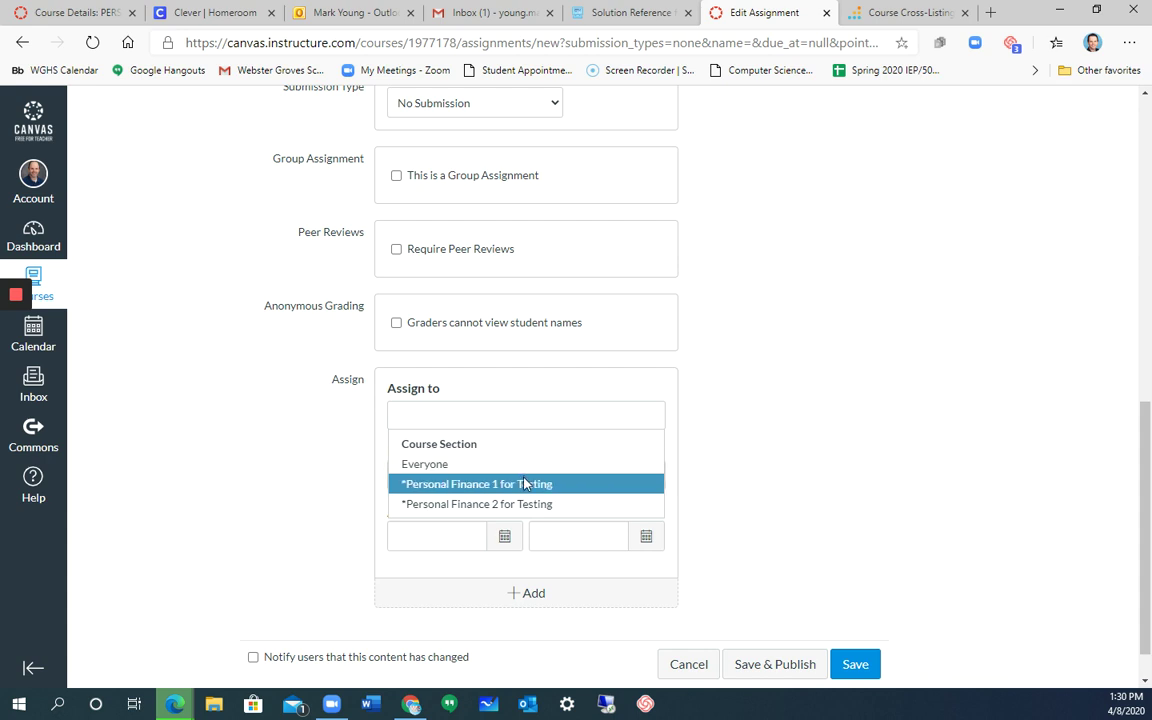
{"action": "left_click", "coordinate": [525, 483]}
{"action": "left_click", "coordinate": [688, 558]}
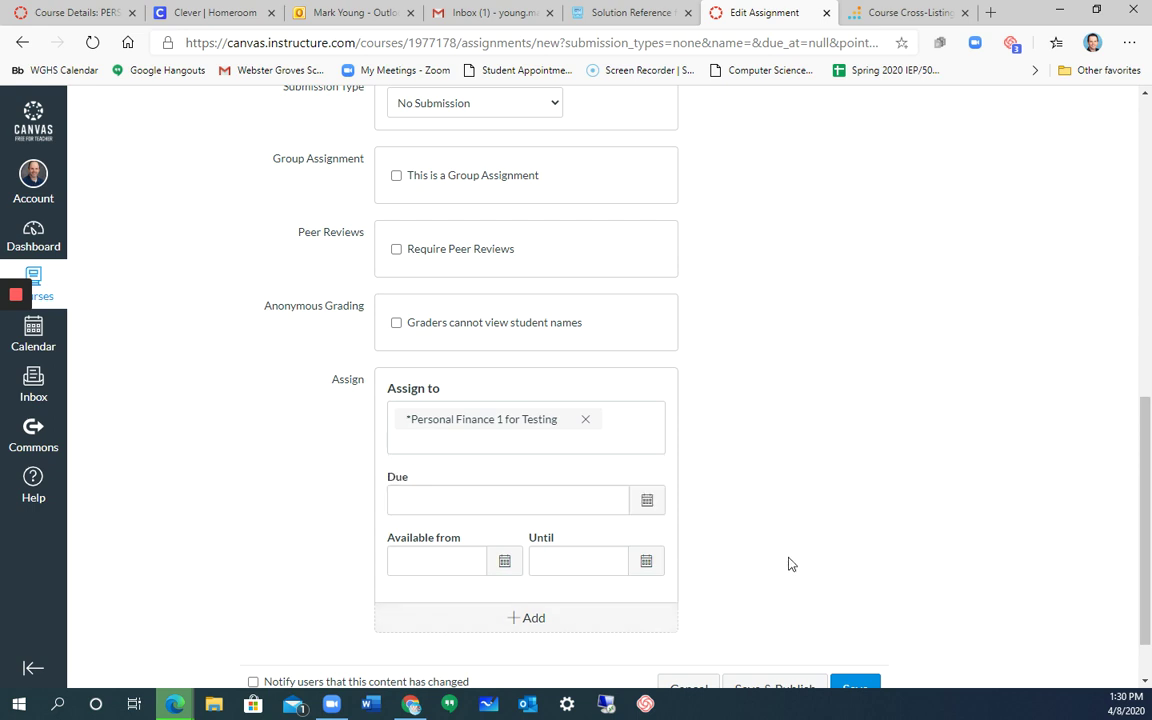
{"action": "left_click", "coordinate": [555, 447]}
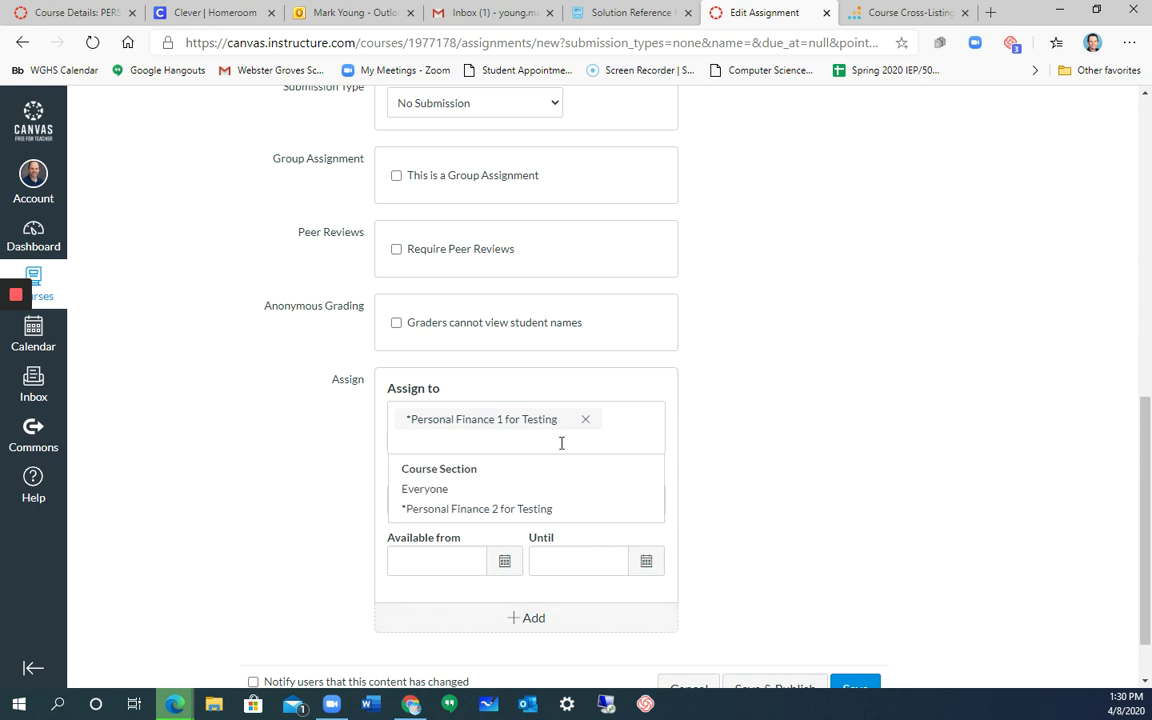
{"action": "left_click", "coordinate": [585, 420]}
Step: Leave the unsaved assignment, open the merged course's Course Details settings and show the additional options
{"action": "scroll", "coordinate": [750, 460], "scroll_direction": "up", "scroll_amount": 10}
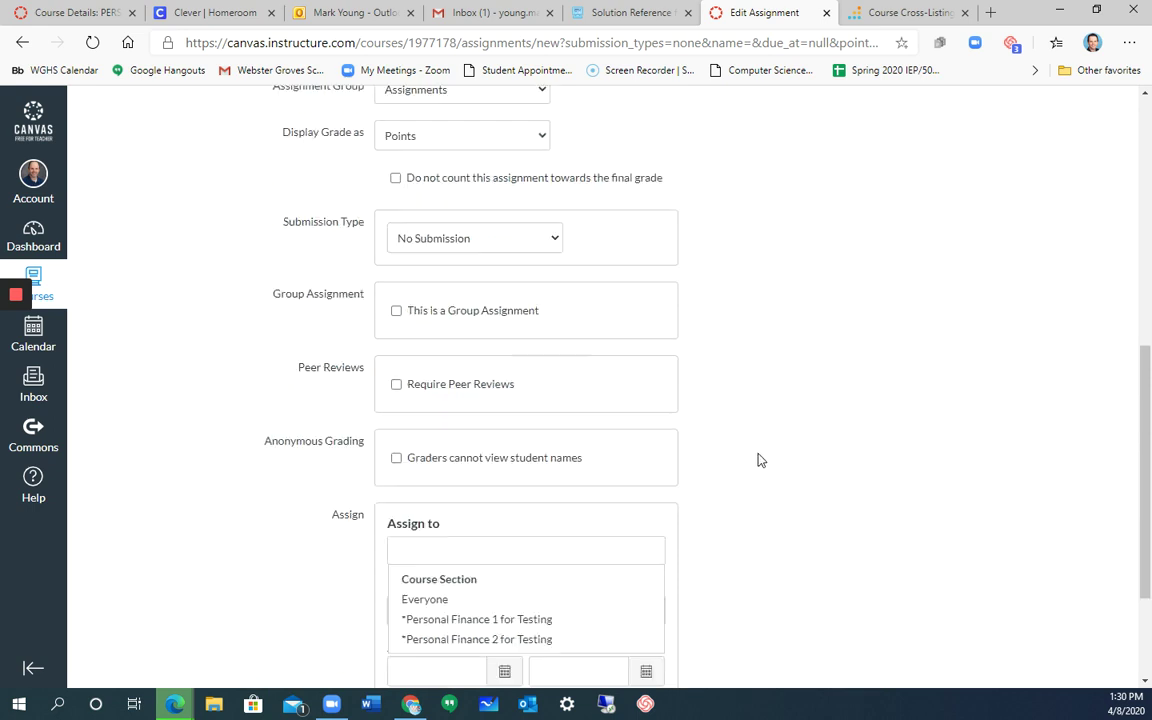
{"action": "scroll", "coordinate": [240, 570], "scroll_direction": "down", "scroll_amount": 2}
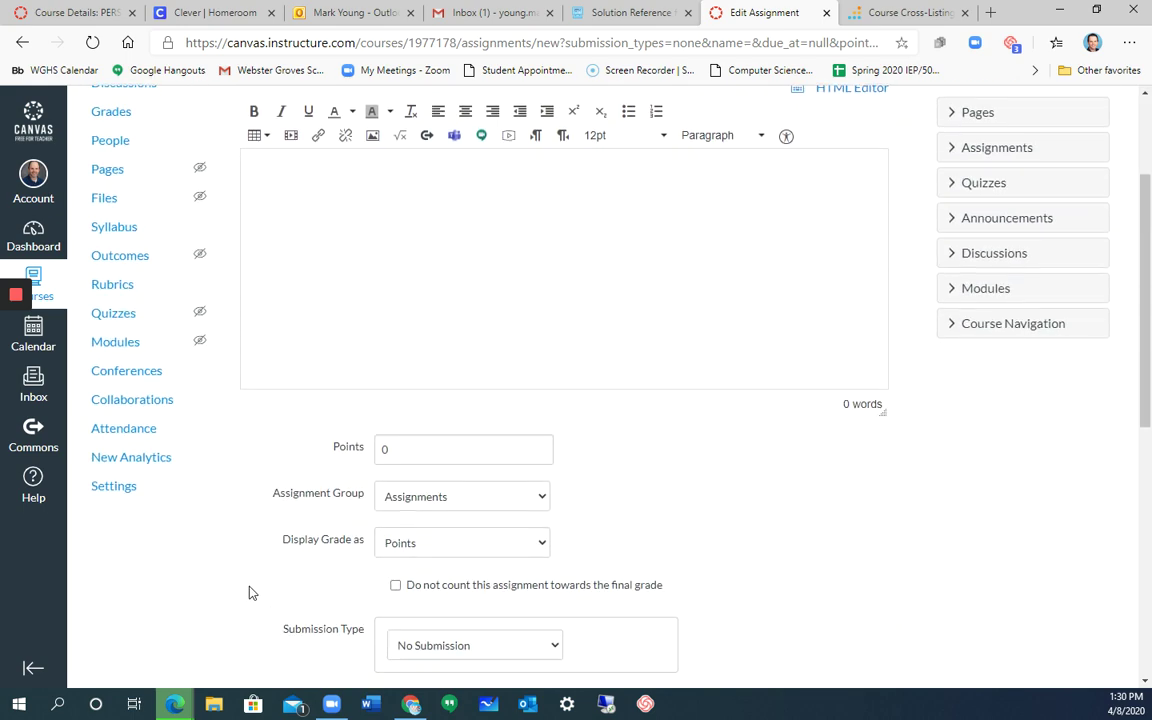
{"action": "left_click", "coordinate": [114, 486]}
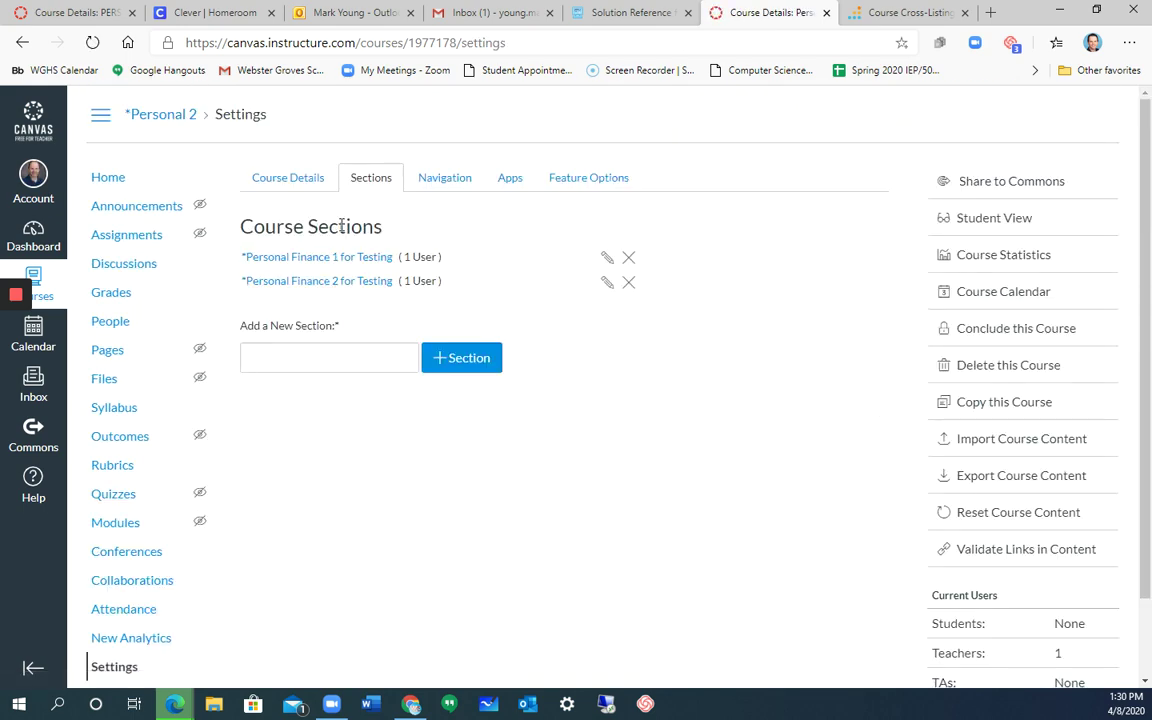
{"action": "left_click", "coordinate": [298, 182]}
{"action": "scroll", "coordinate": [311, 506], "scroll_direction": "down", "scroll_amount": 6}
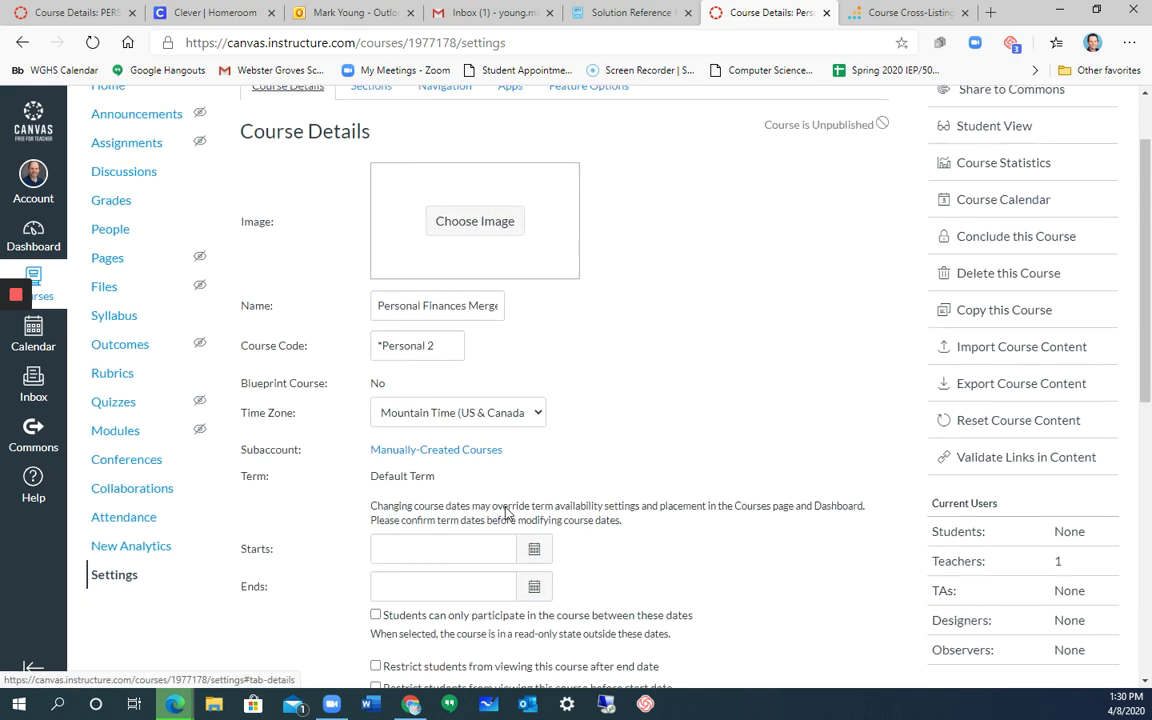
{"action": "left_click", "coordinate": [408, 643]}
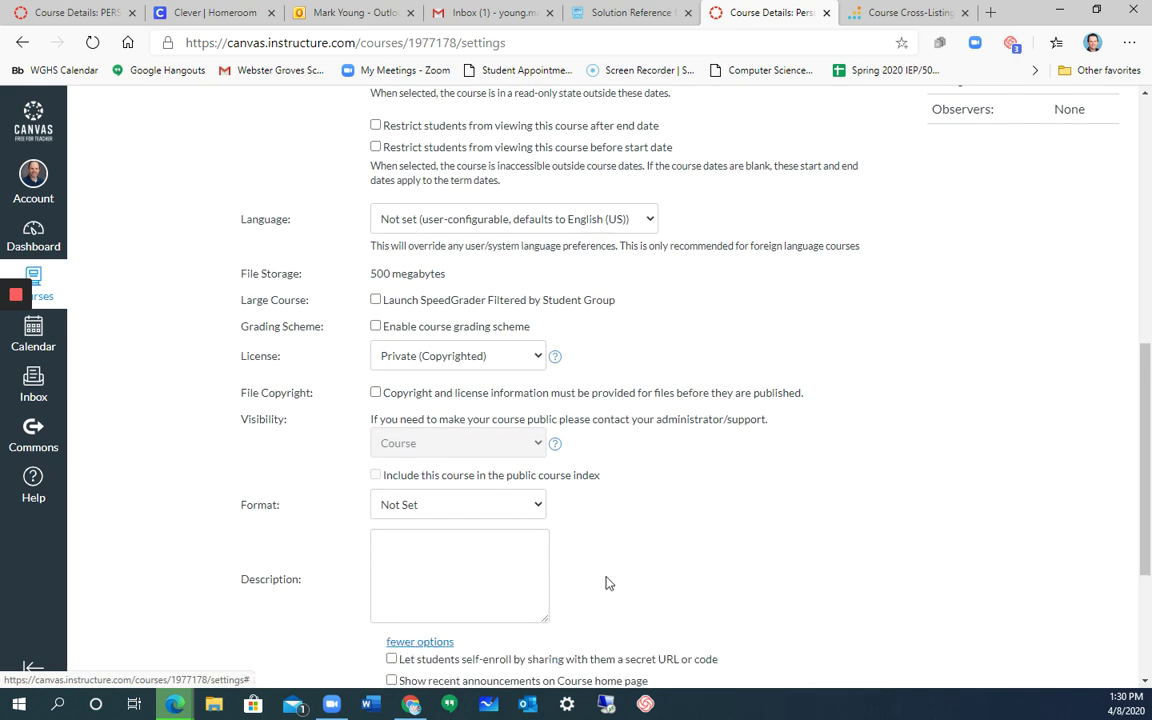
Step: Review the additional course options and set the merged course's format to Blended
{"action": "scroll", "coordinate": [663, 550], "scroll_direction": "down", "scroll_amount": 4}
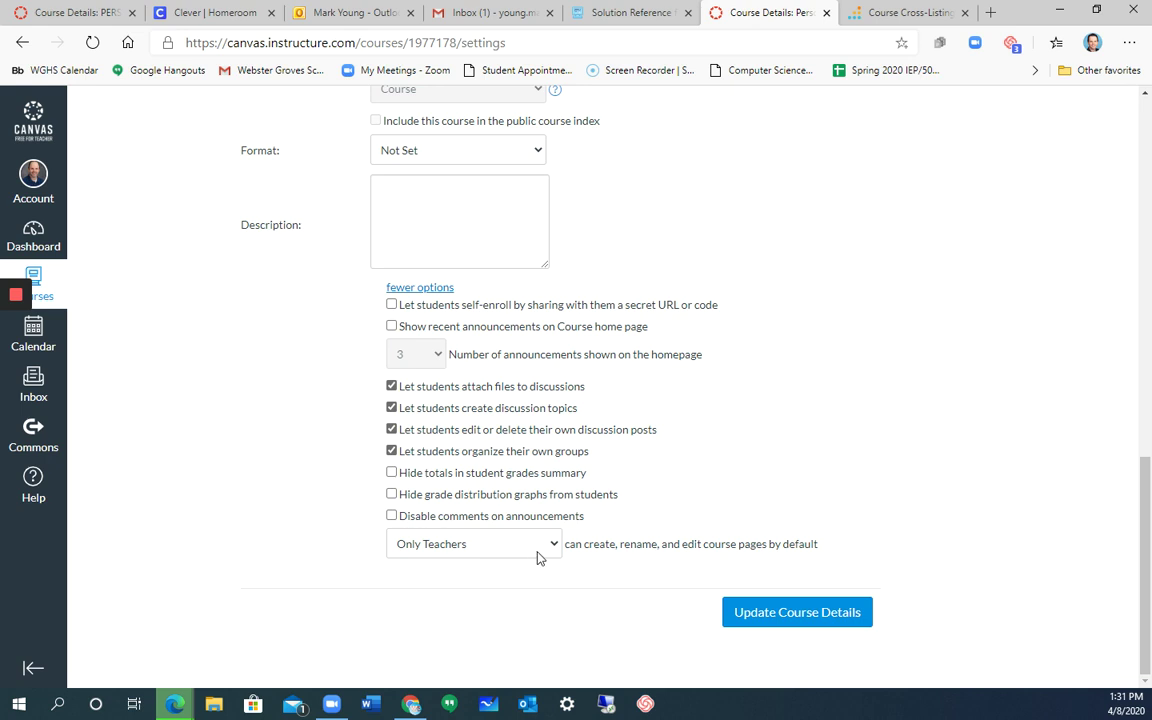
{"action": "scroll", "coordinate": [588, 455], "scroll_direction": "up", "scroll_amount": 2}
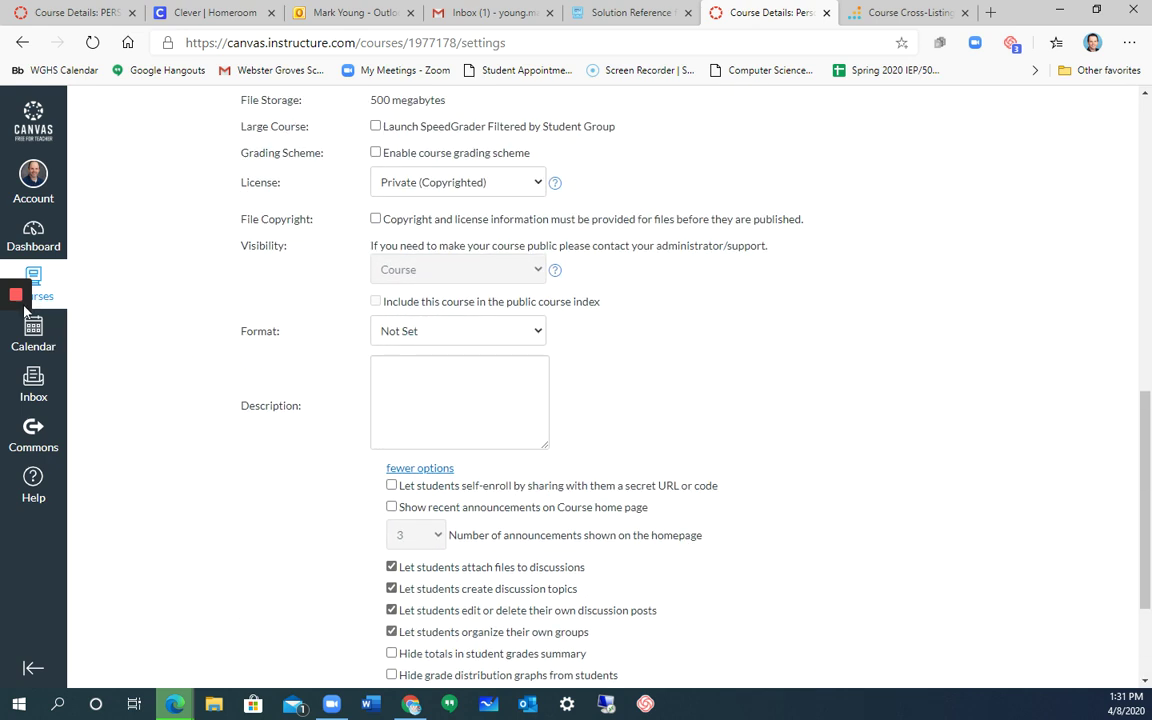
{"action": "mouse_move", "coordinate": [15, 334]}
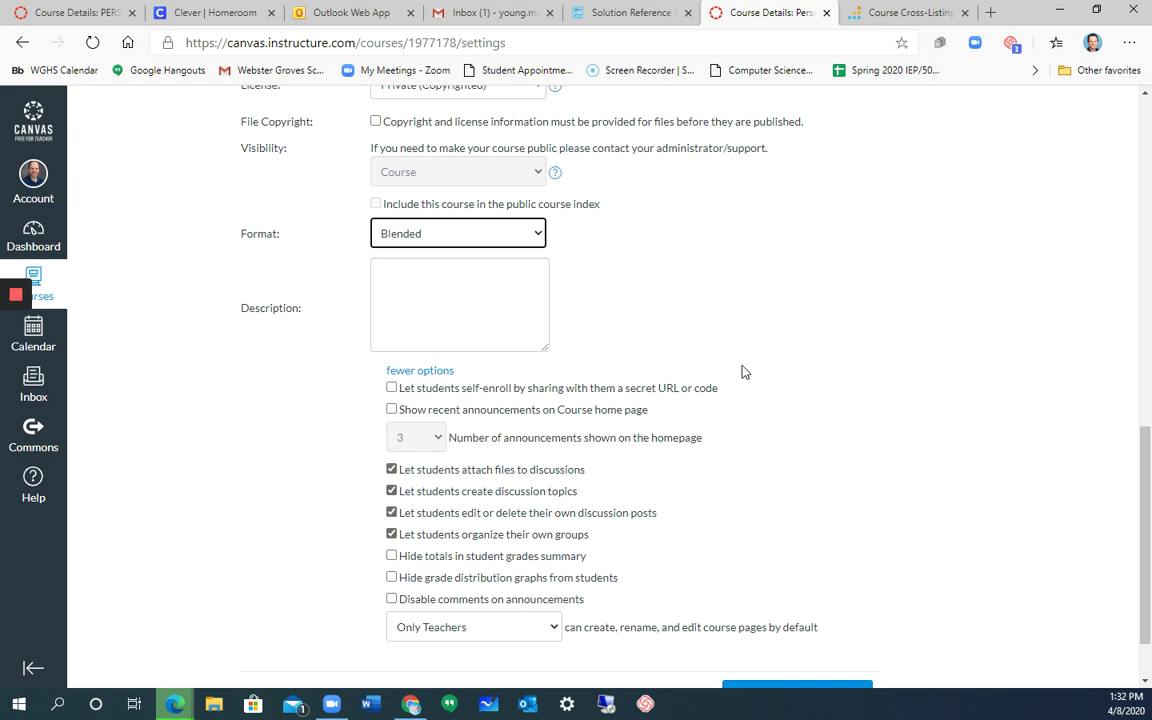
Step: Return to the Course Cross-Listing training page with the Canvas sub account hierarchy graphic
{"action": "scroll", "coordinate": [761, 357], "scroll_direction": "up", "scroll_amount": 4}
{"action": "scroll", "coordinate": [760, 359], "scroll_direction": "up", "scroll_amount": 5}
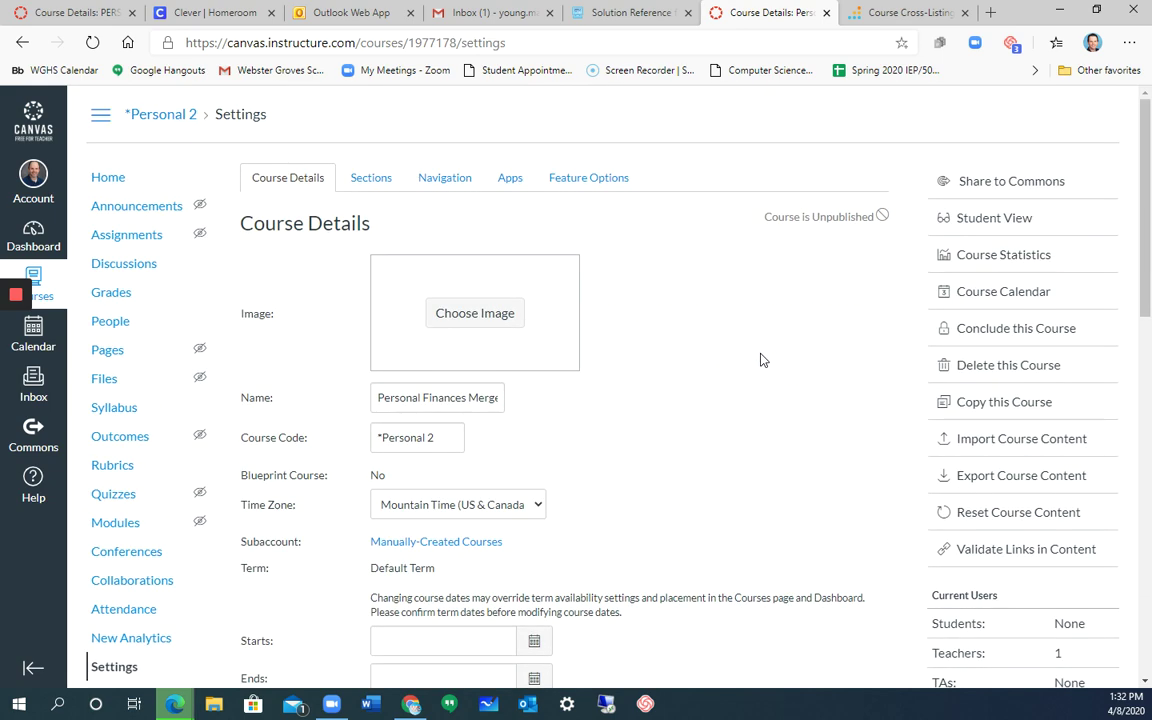
{"action": "left_click", "coordinate": [900, 12]}
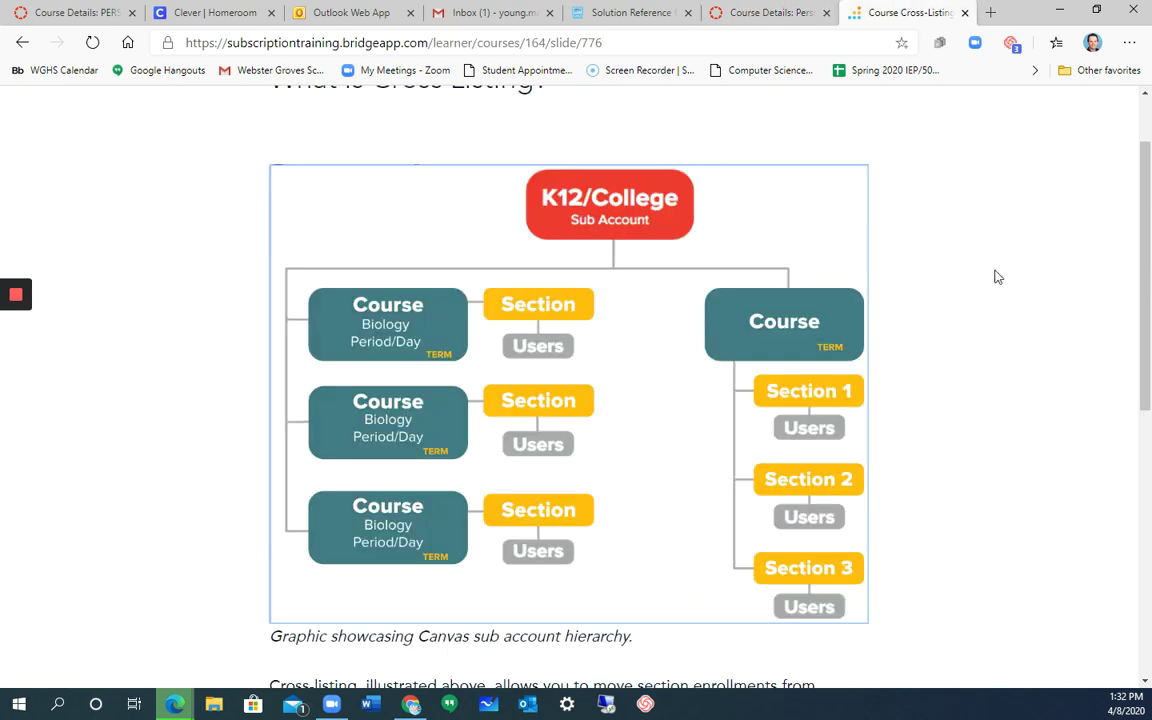